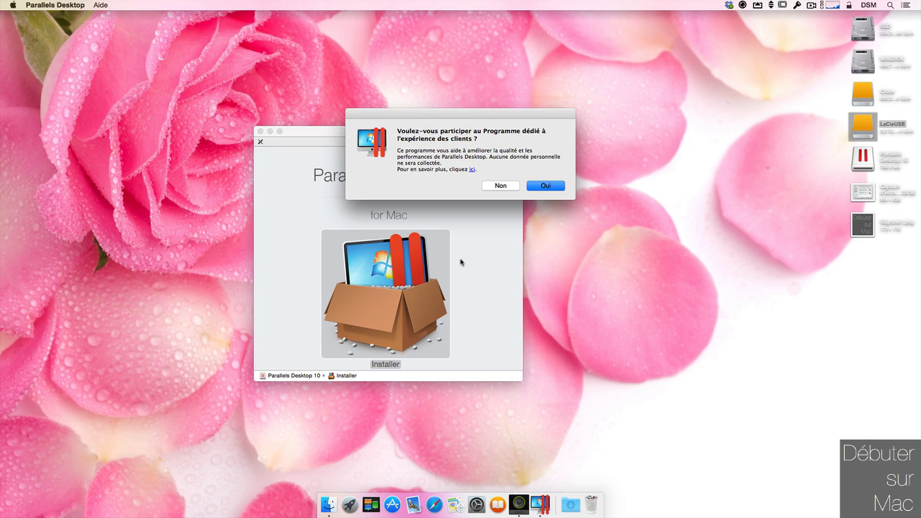
Decline the customer experience programme and bring the Parallels Desktop control center to the front, moving its window aside
left_click(501, 187)
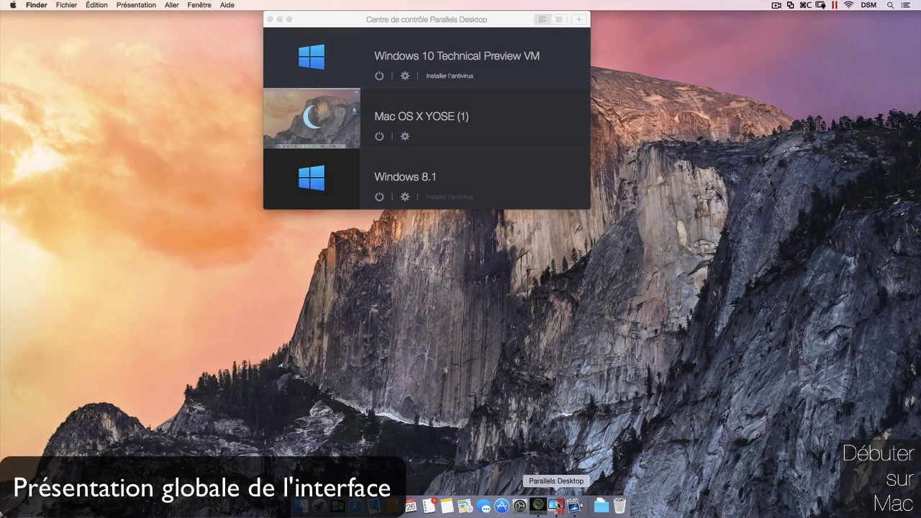
left_click(556, 504)
left_click_drag(482, 21, 635, 22)
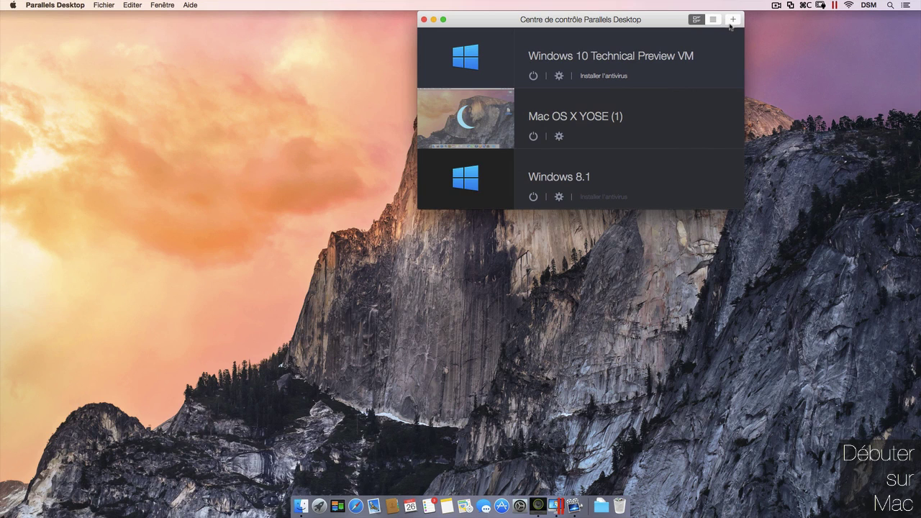
Open the new virtual machine wizard, place it below the control center, and return to the control center
left_click(732, 21)
left_click(737, 64)
left_click_drag(358, 70, 192, 216)
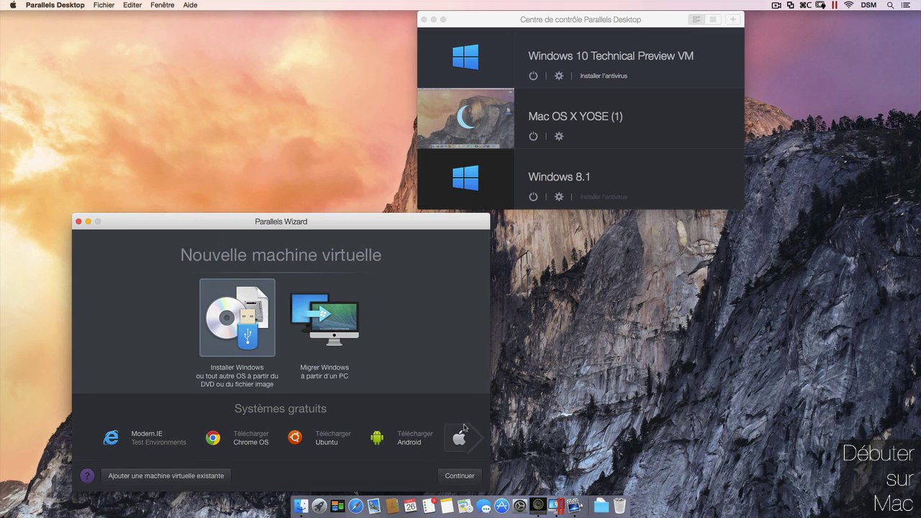
left_click_drag(466, 228, 455, 223)
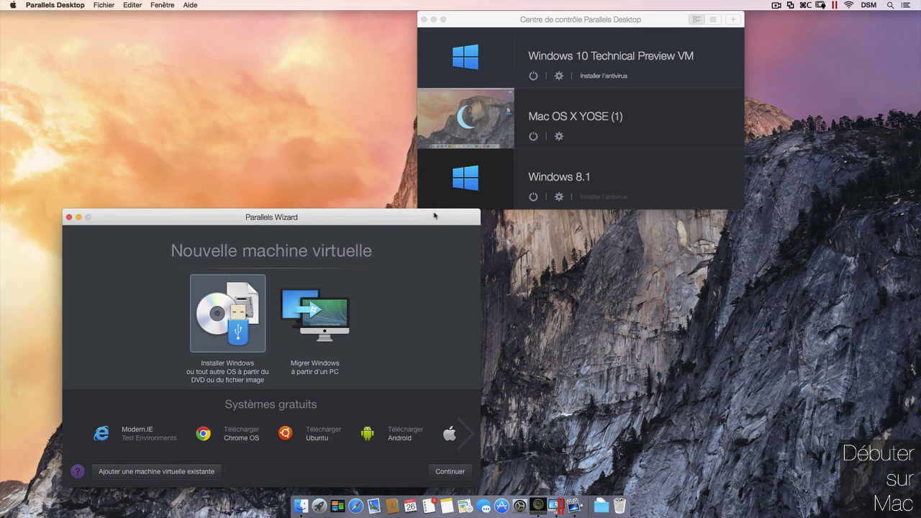
left_click(624, 21)
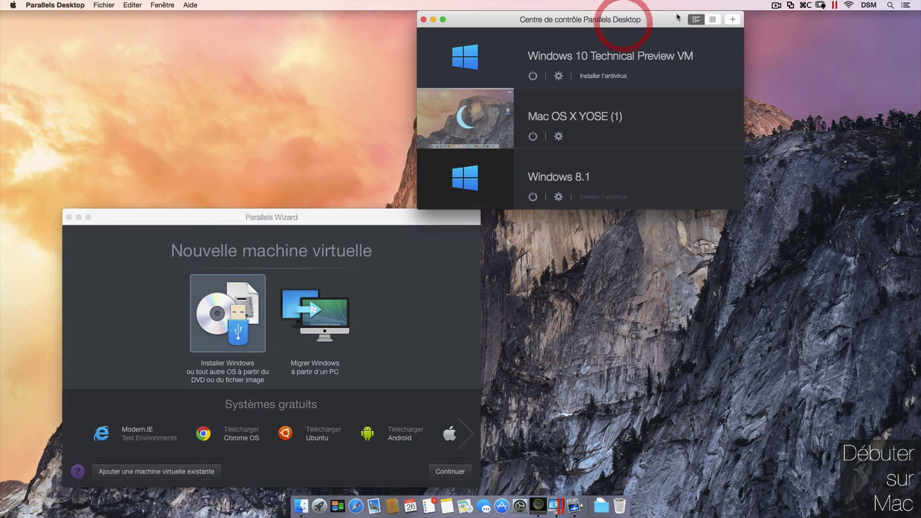
Review the Parallels commands available from the macOS menu bar and open the application preferences
left_click(834, 6)
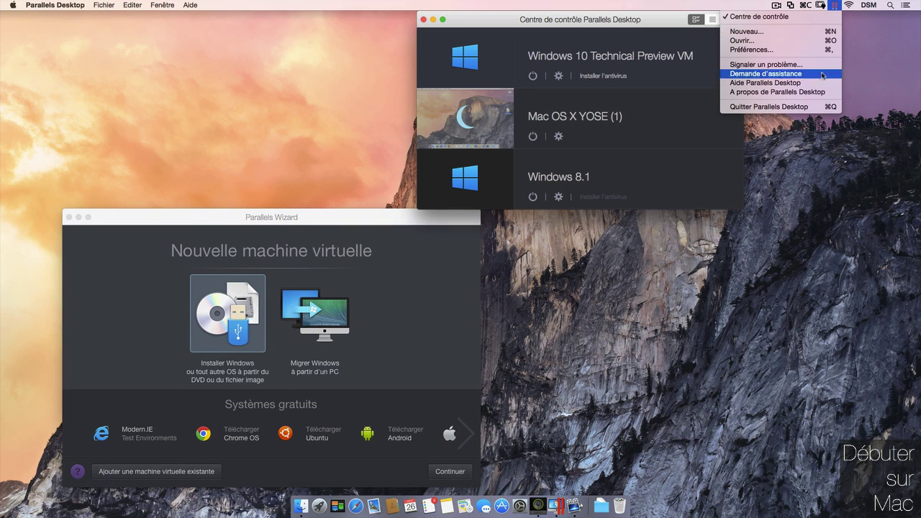
left_click(811, 235)
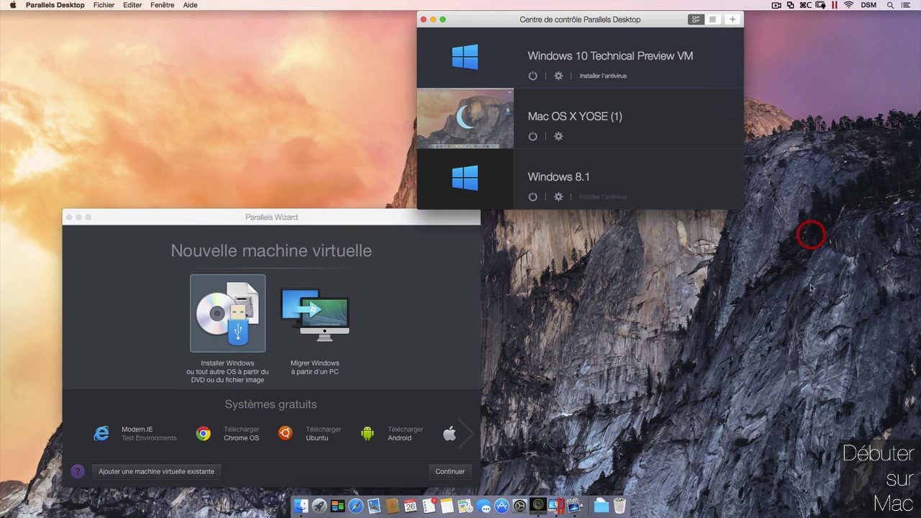
left_click(834, 8)
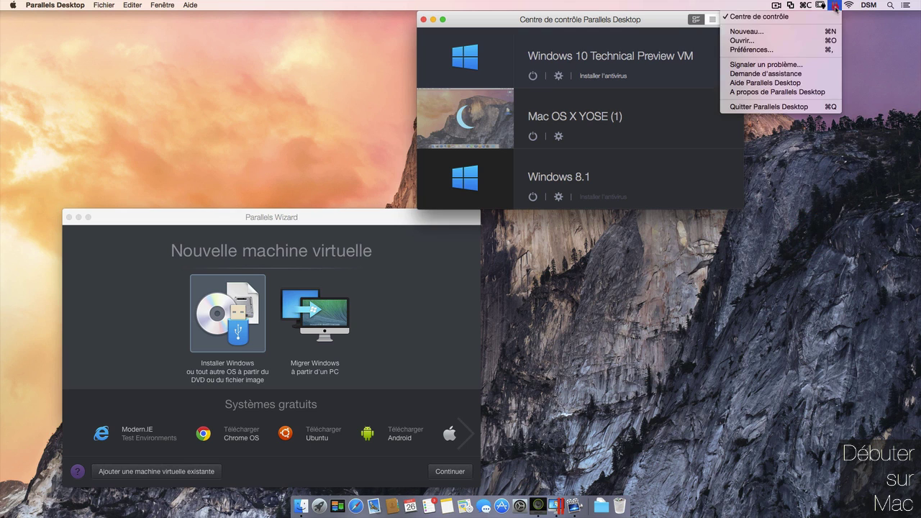
left_click(818, 54)
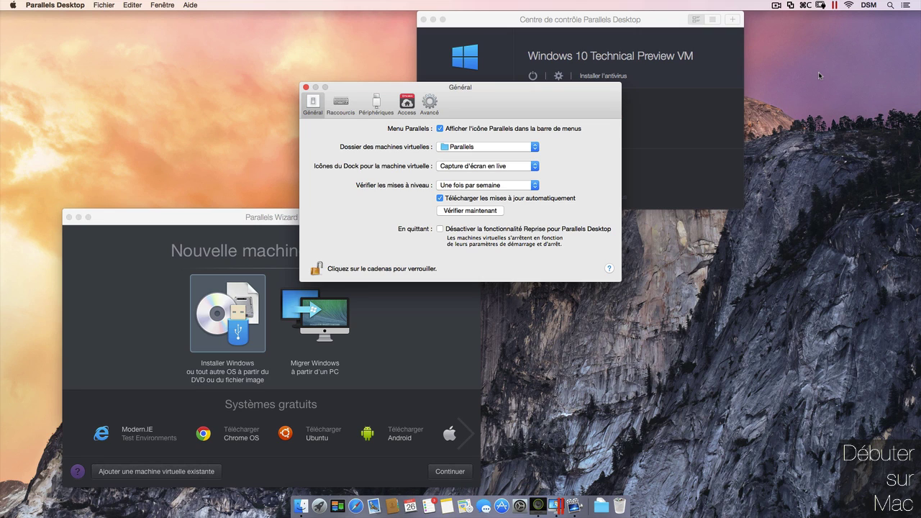
Examine the general preference choices for the virtual machine folder, Dock icons and update checks
left_click(534, 148)
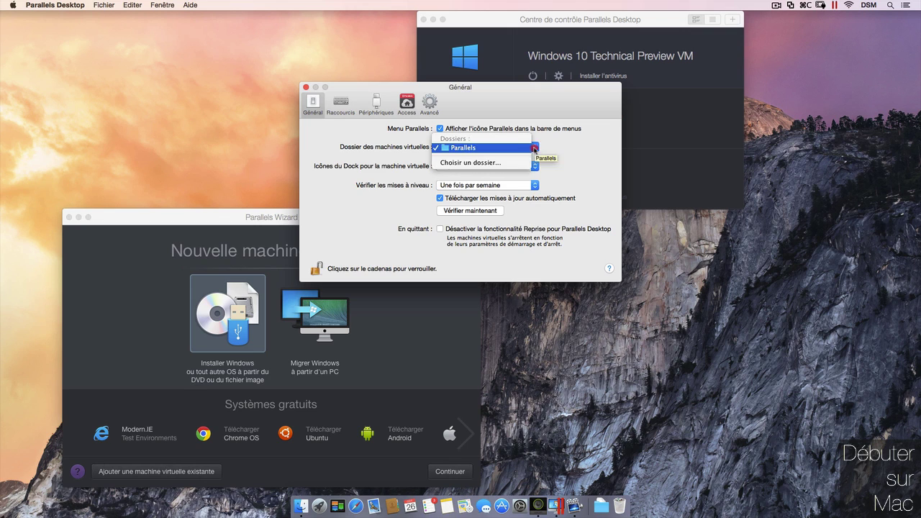
left_click(583, 147)
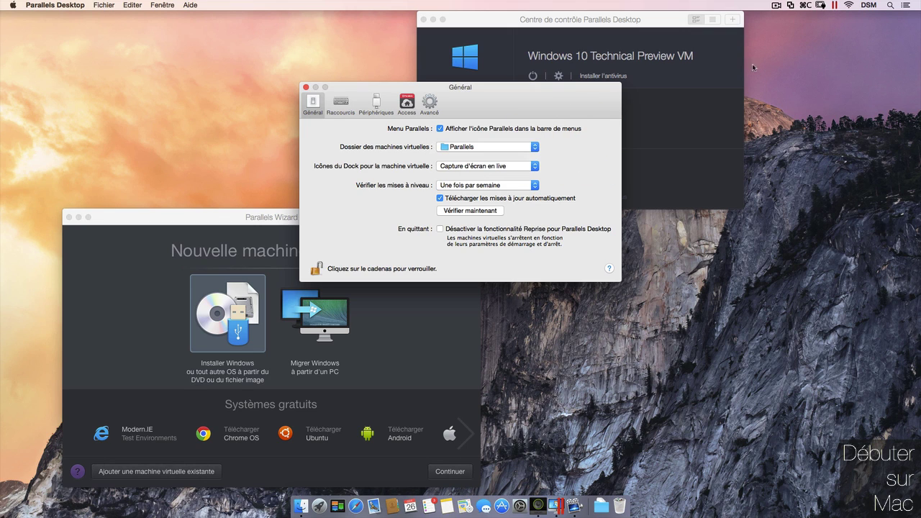
left_click(535, 168)
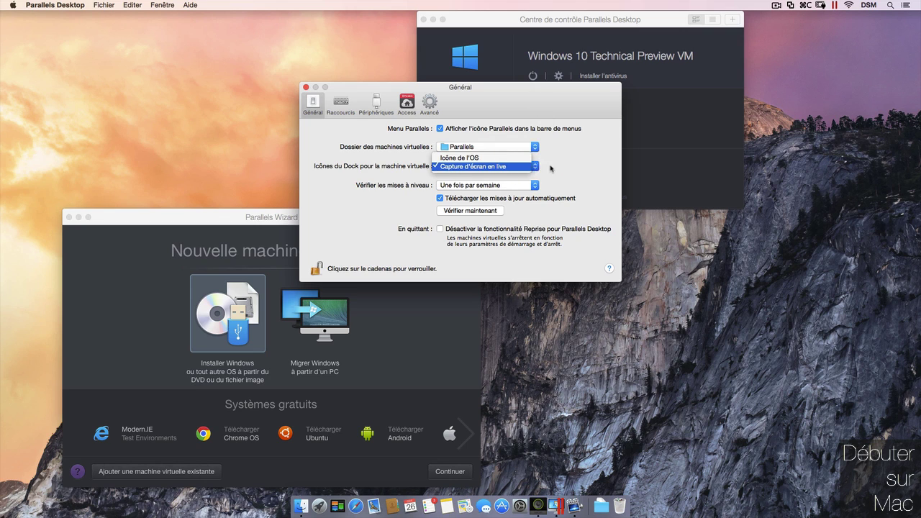
left_click(551, 167)
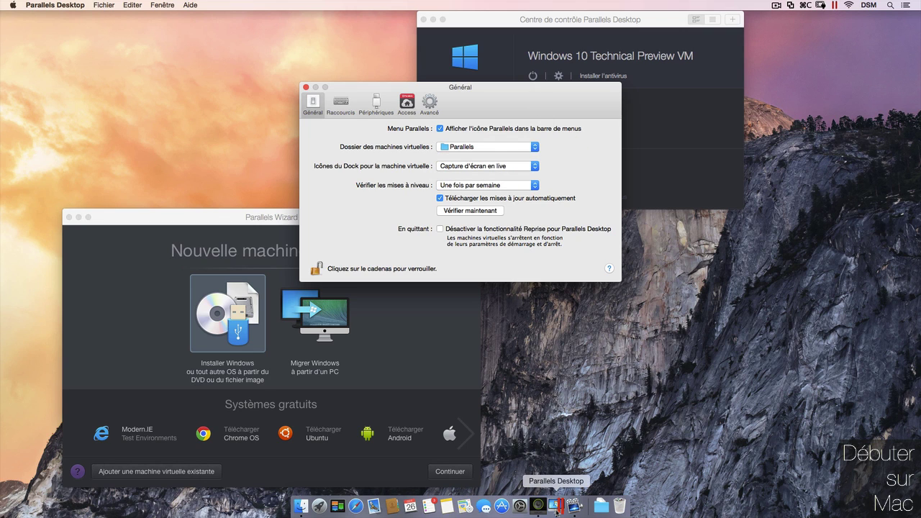
left_click(535, 186)
left_click(552, 182)
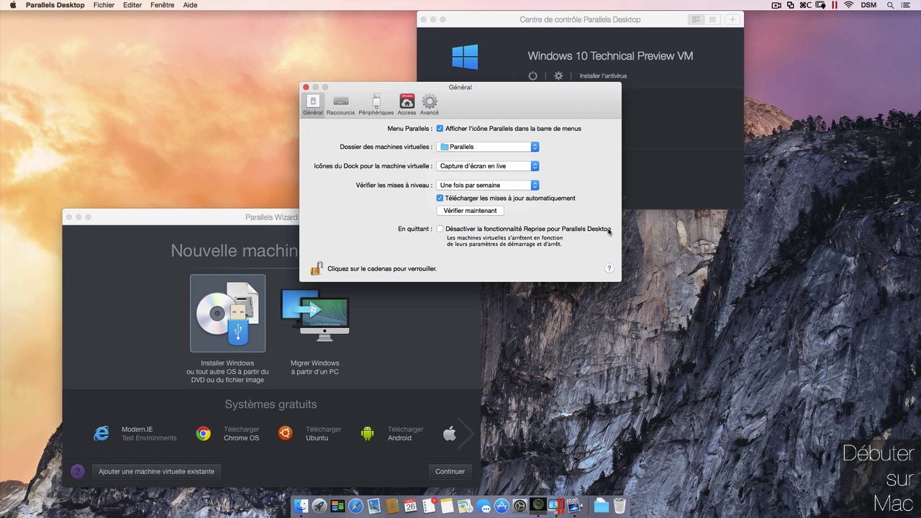
Review the application keyboard shortcuts in the preferences, highlighting the Coherence mode shortcut and viewing the rest of the list
left_click(335, 105)
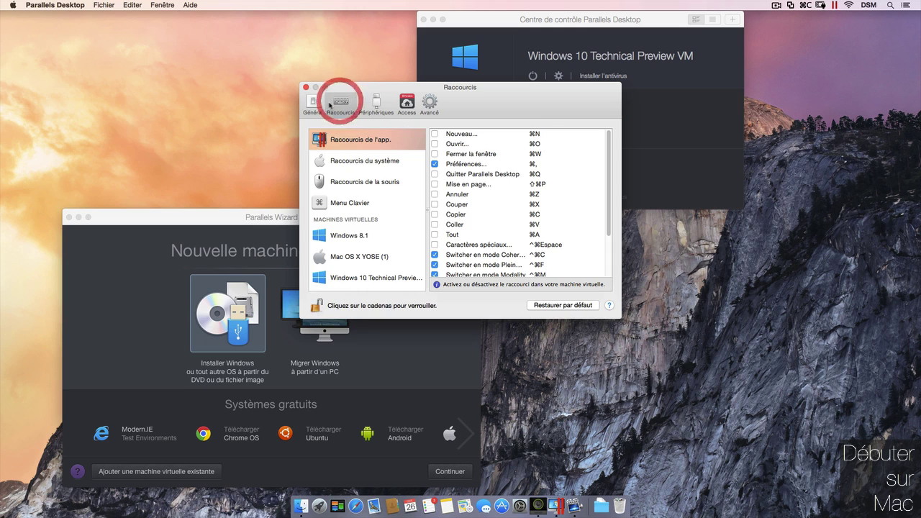
left_click(590, 256)
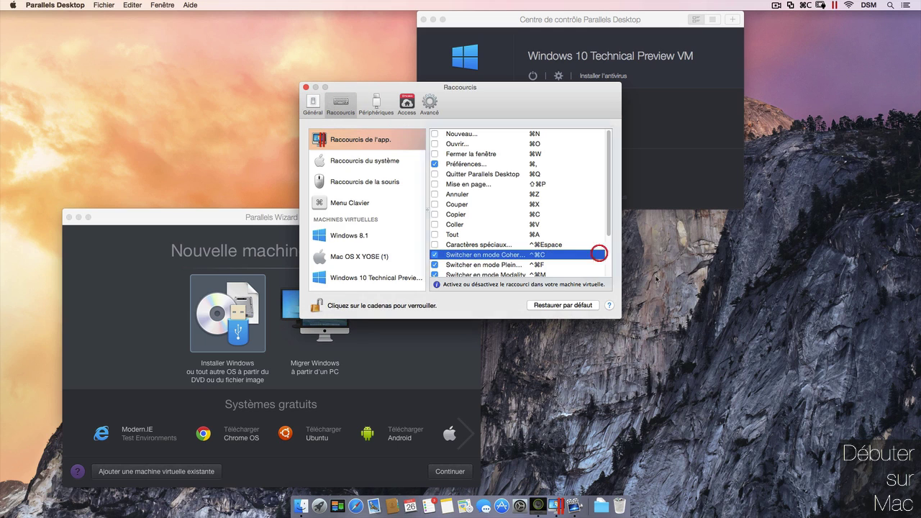
left_click_drag(611, 234, 609, 288)
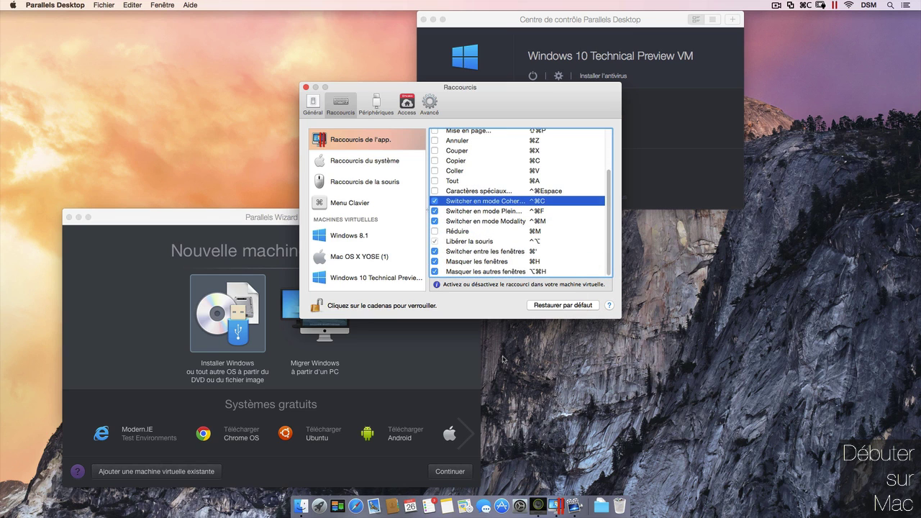
Review the device, Access and advanced preferences, and close the preferences window
left_click(377, 104)
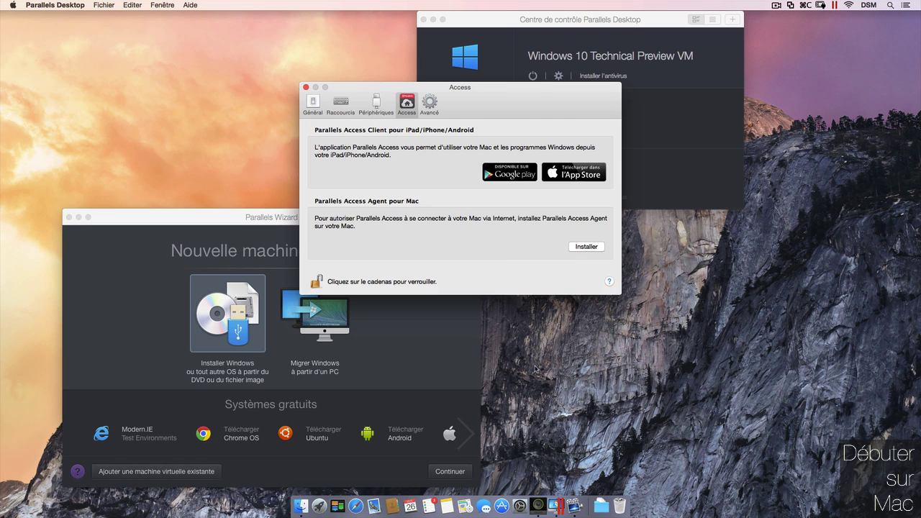
left_click(429, 105)
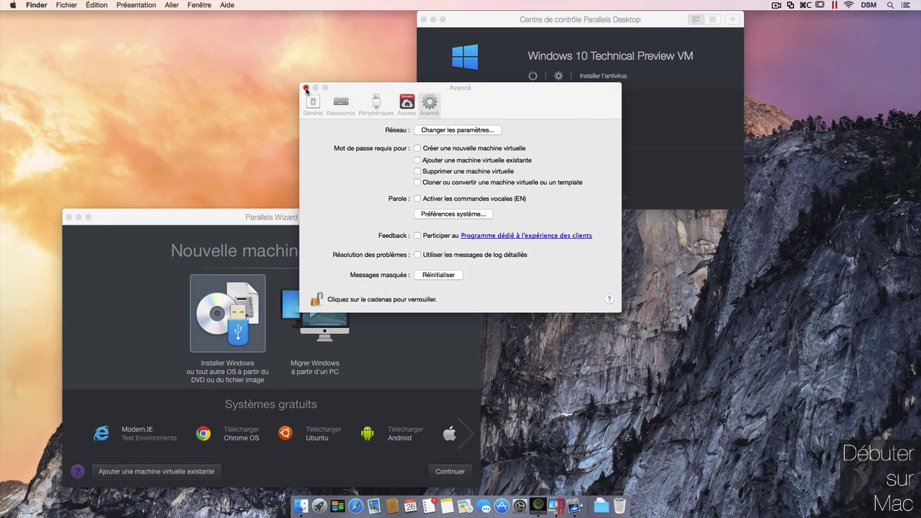
left_click(305, 88)
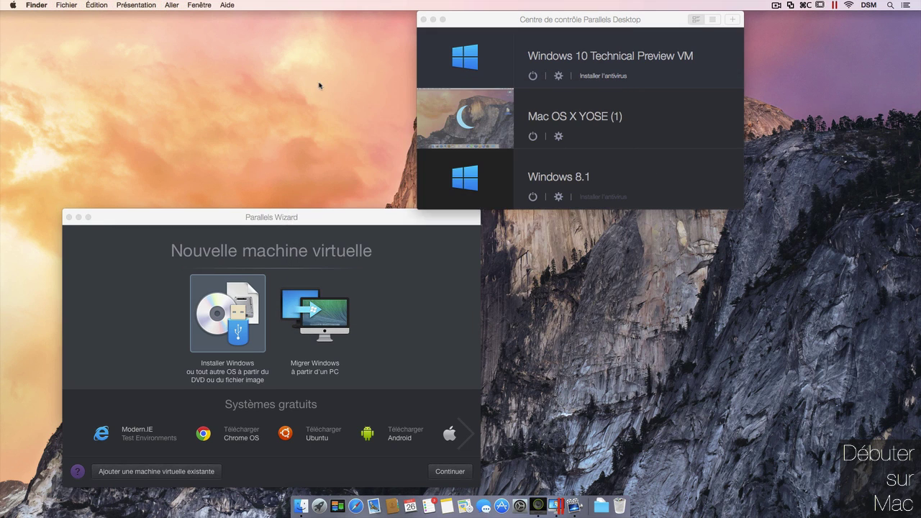
Open the Windows 8.1 virtual machine's configuration from the control center, view its sharing options, and close it
left_click(663, 29)
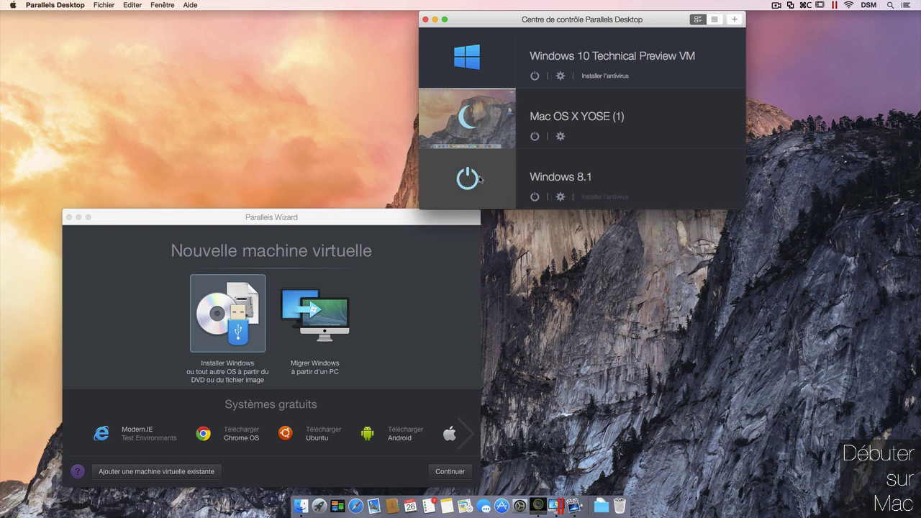
mouse_move(471, 58)
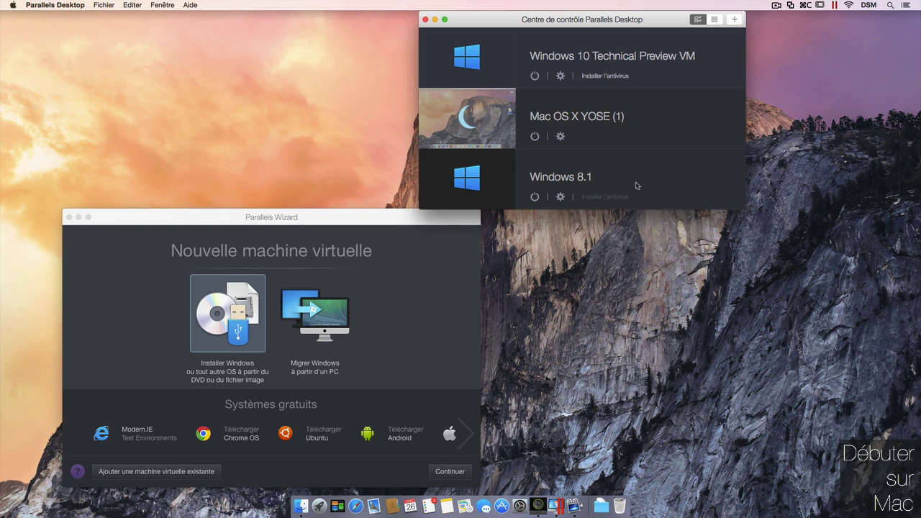
left_click(669, 184)
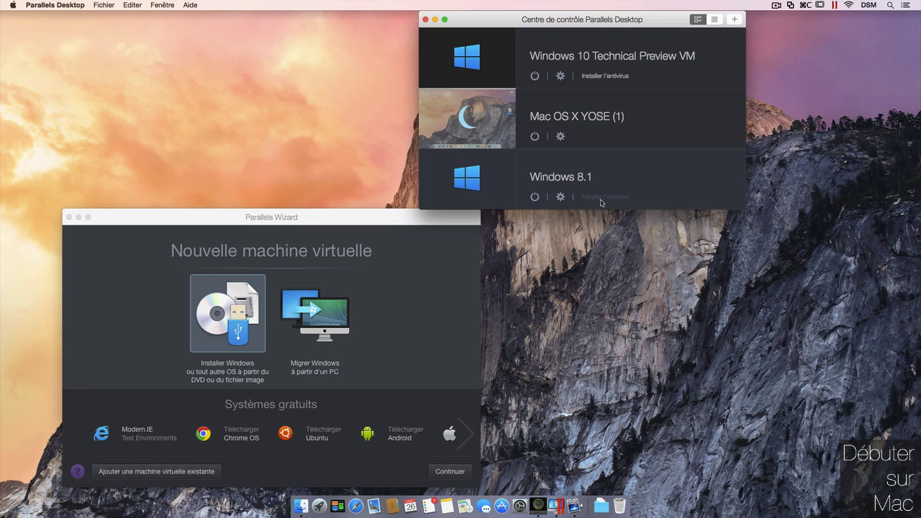
left_click(561, 197)
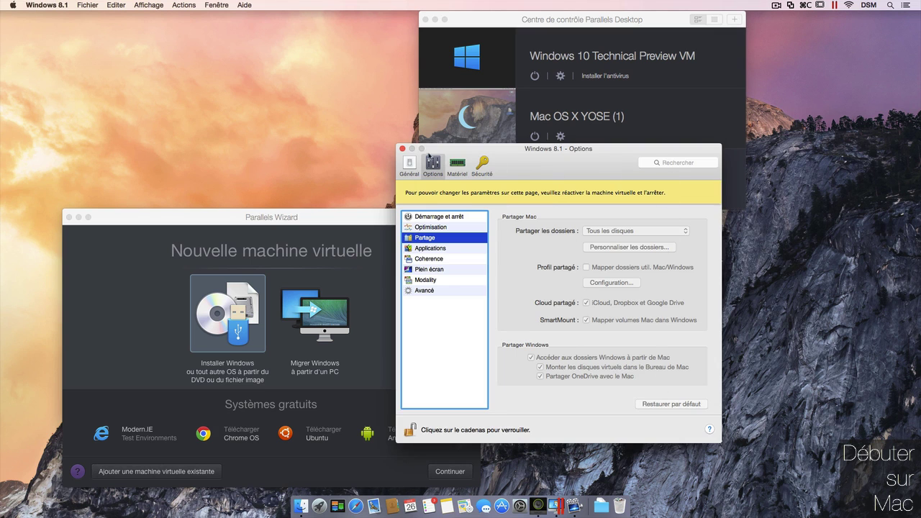
left_click(403, 148)
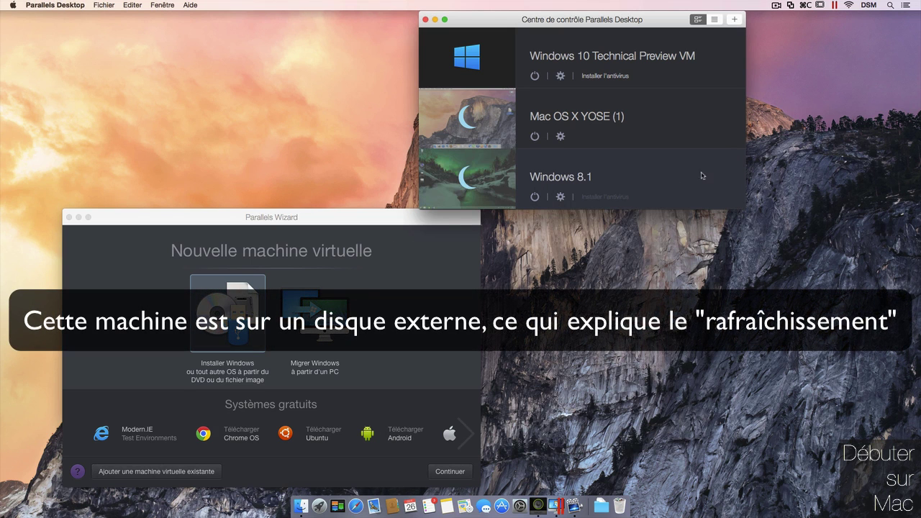
Open the Windows 10 Technical Preview VM's configuration, view its general settings, and close it
mouse_move(439, 176)
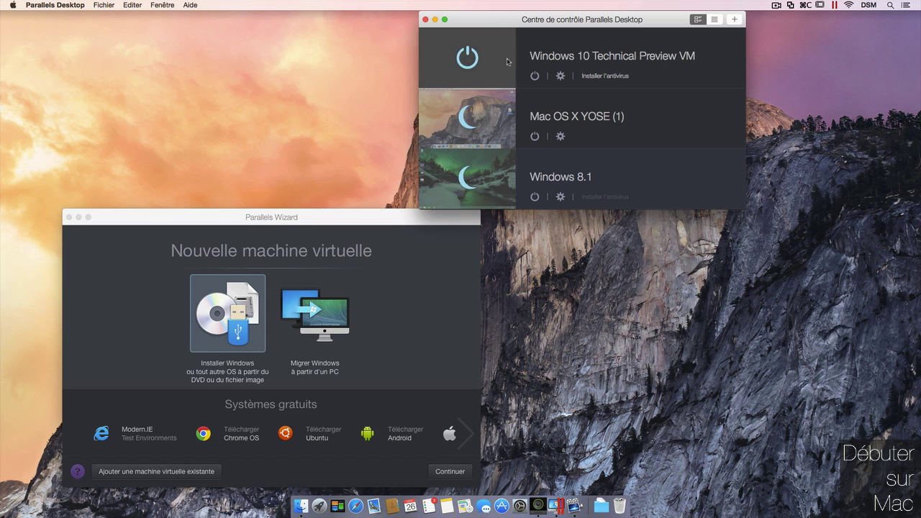
left_click(562, 79)
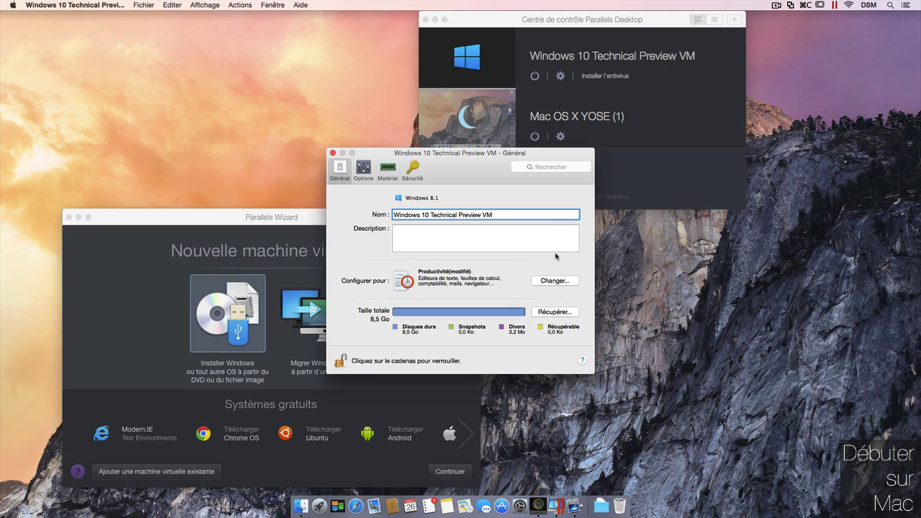
left_click_drag(468, 173, 482, 214)
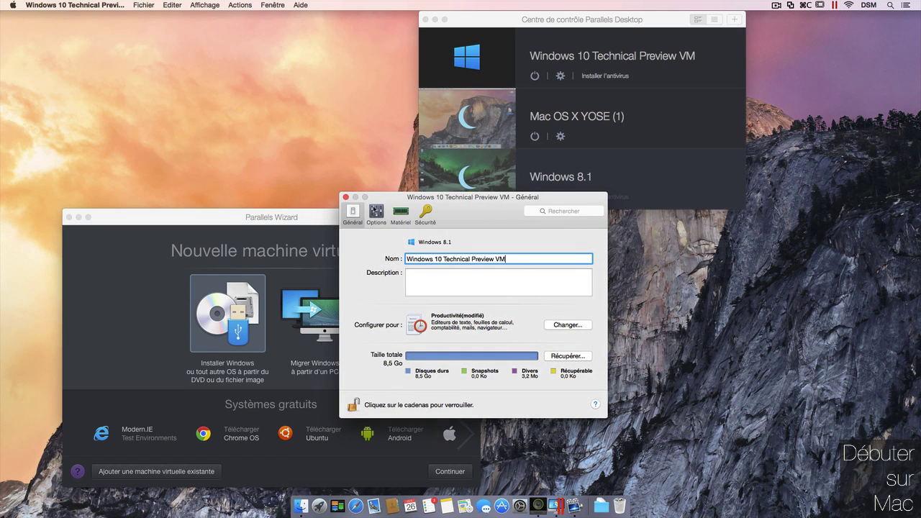
left_click(346, 197)
Close the new virtual machine wizard and reposition the control center window on the desktop
left_click_drag(645, 18, 631, 16)
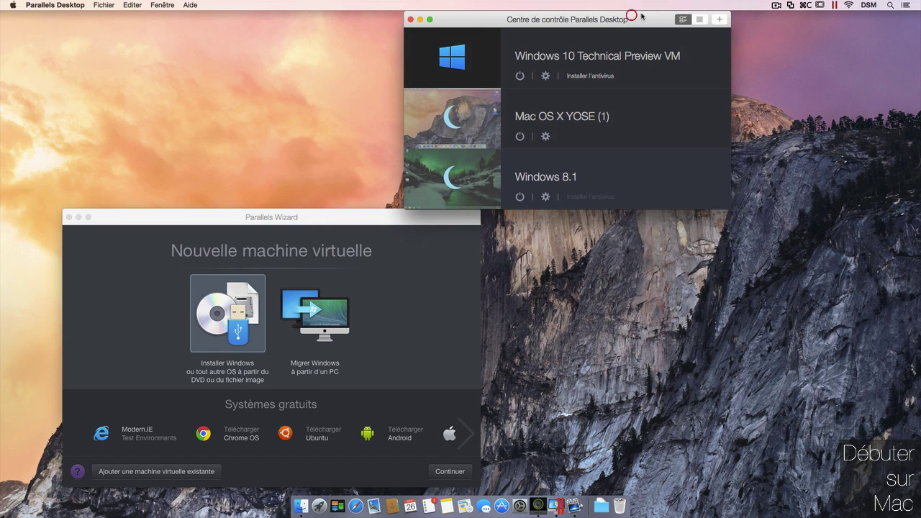
left_click(68, 218)
left_click_drag(598, 26, 388, 22)
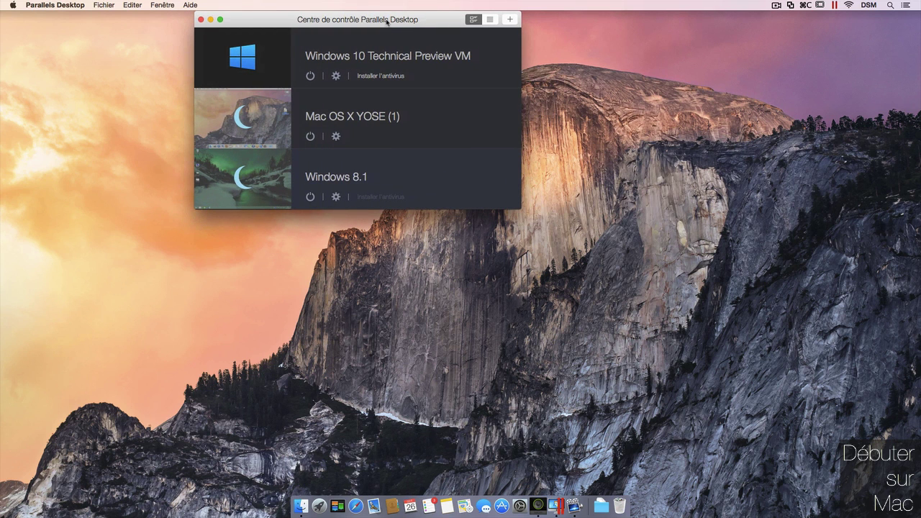
Resume the Windows 8.1 virtual machine and move its window toward the middle of the desktop
left_click(242, 179)
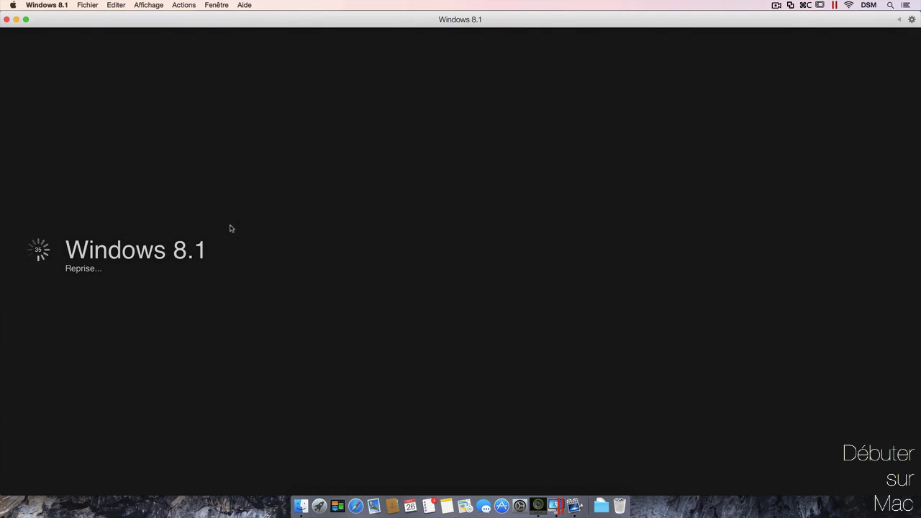
mouse_move(641, 27)
left_mouse_down()
mouse_move(658, 218)
mouse_move(588, 177)
mouse_move(669, 88)
mouse_move(746, 123)
mouse_move(694, 80)
mouse_move(665, 19)
mouse_move(650, 14)
left_mouse_up()
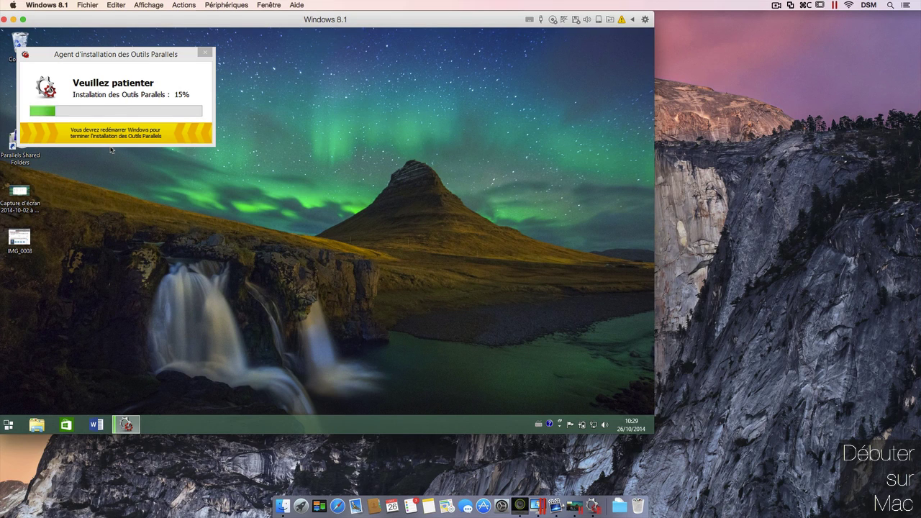
left_click_drag(453, 20, 540, 9)
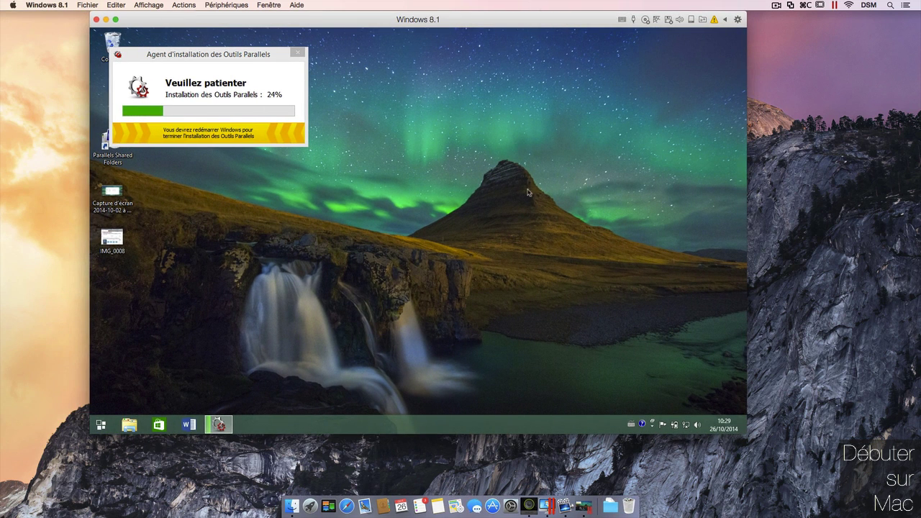
Quit Apple Software Update inside the Windows 8.1 virtual machine without installing anything
left_click(865, 245)
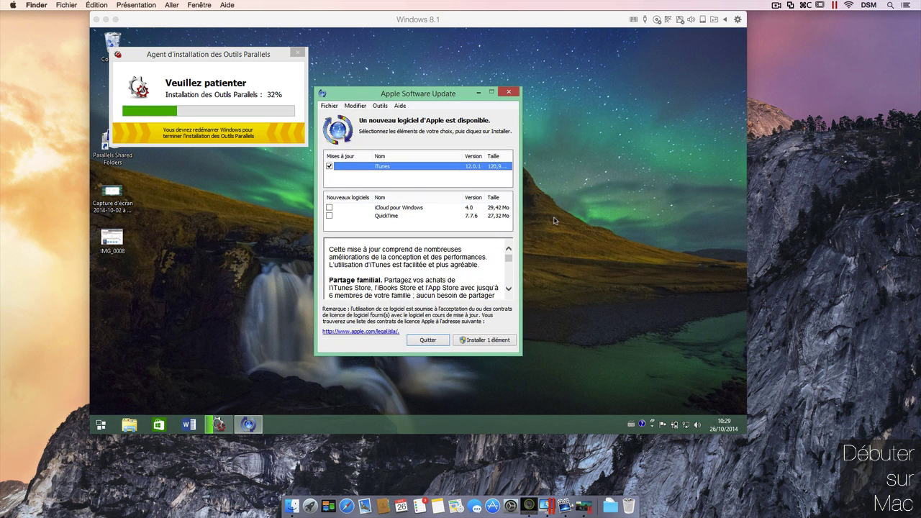
left_click(428, 340)
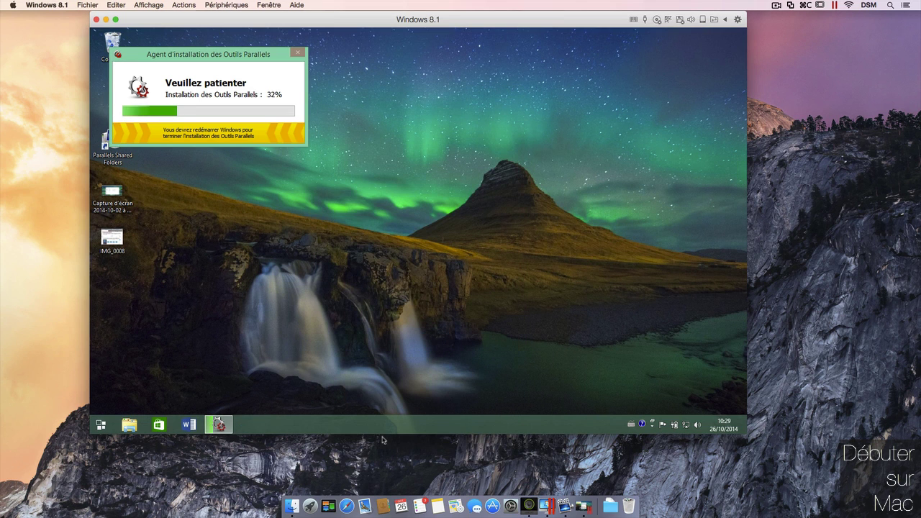
Look at the Start menu inside the Windows 8.1 virtual machine and dismiss it
left_click(100, 426)
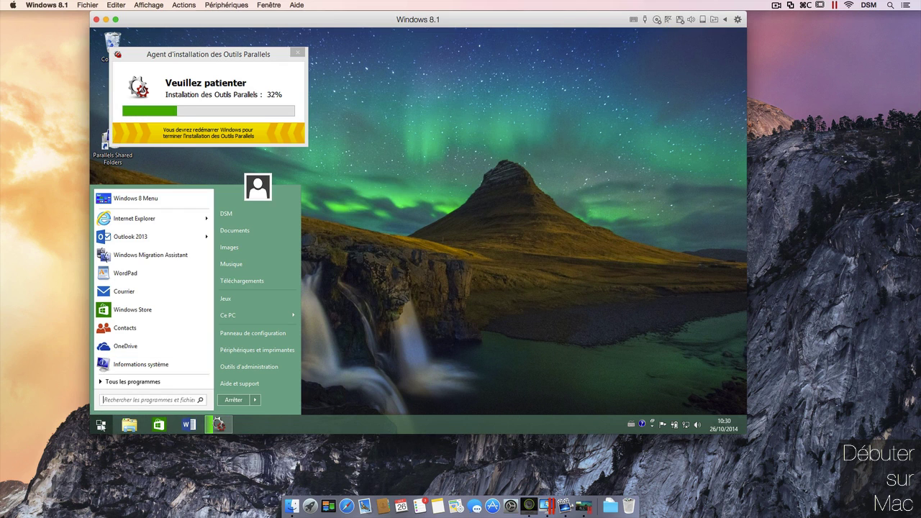
left_click(99, 425)
left_click(98, 423)
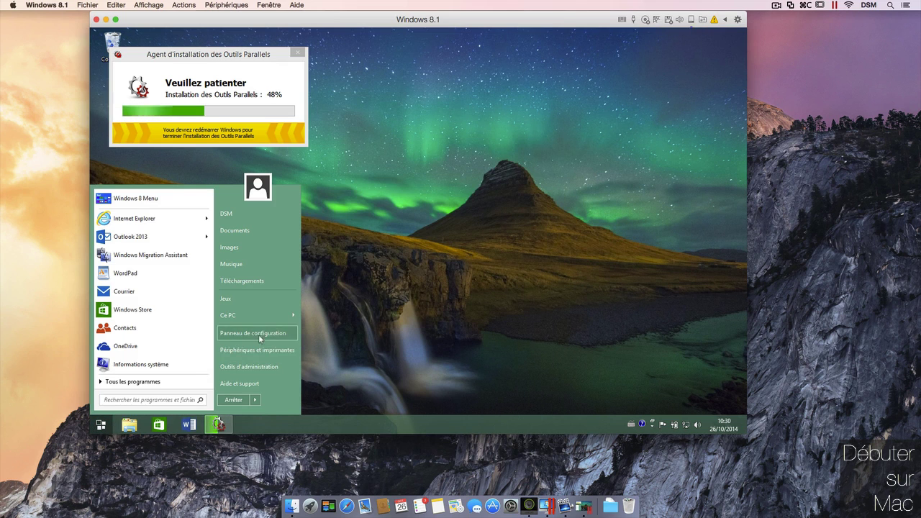
left_click(441, 206)
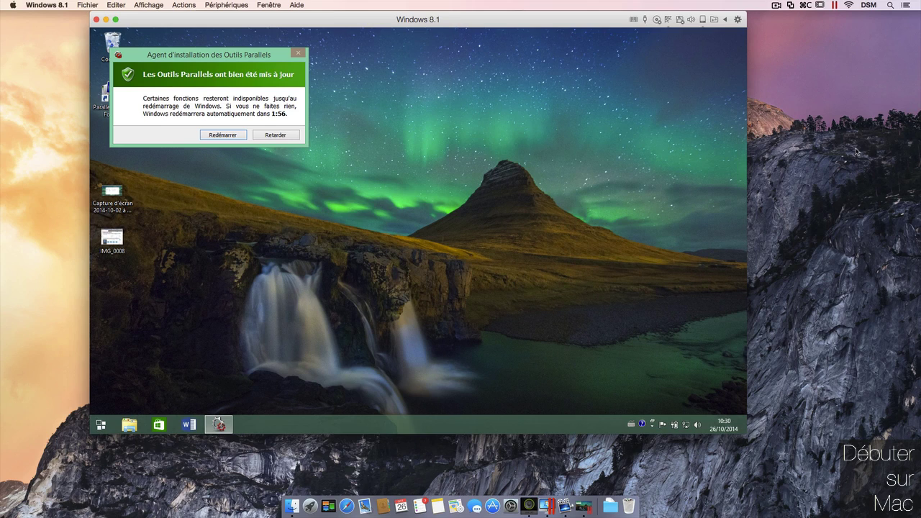
Restart Windows to complete the Parallels Tools update and go past the lock screen to the desktop
left_click(228, 135)
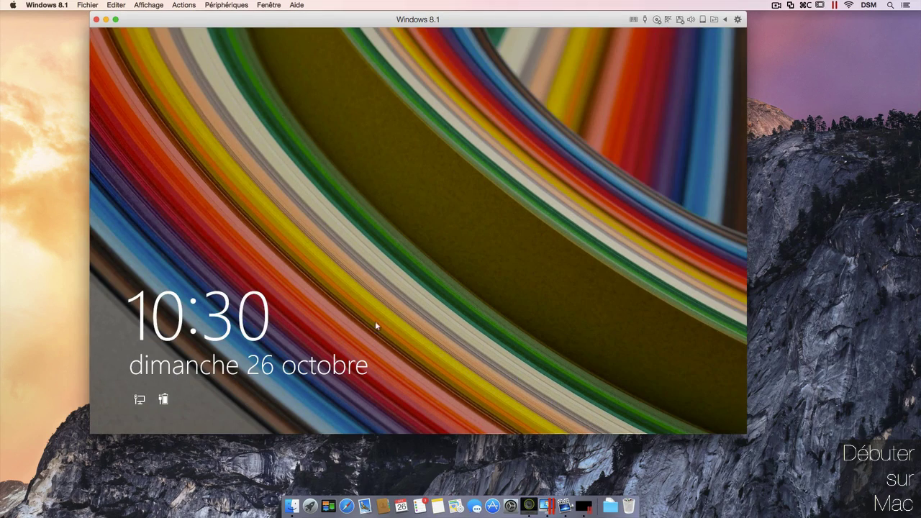
left_click(328, 235)
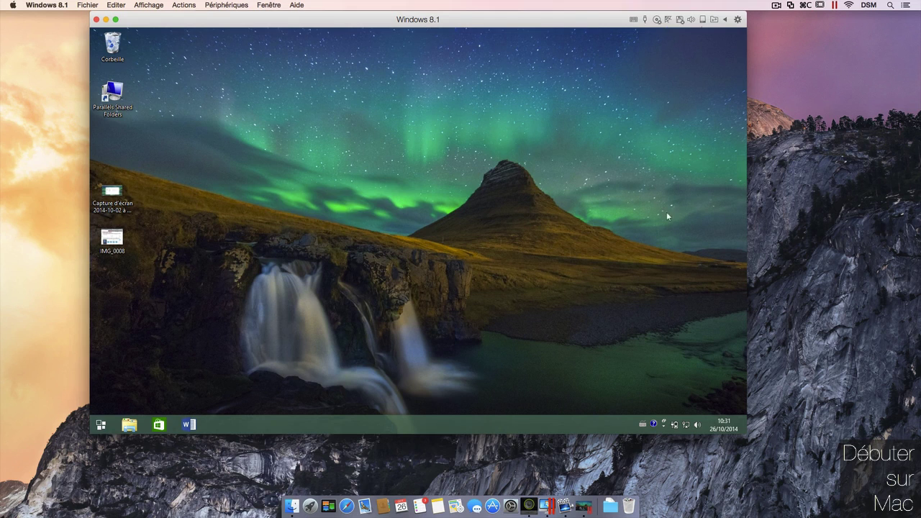
Copy IMG_0008 from the Windows desktop to the Mac desktop, then try copying it back and skip replacing the existing file
left_click_drag(115, 238, 856, 268)
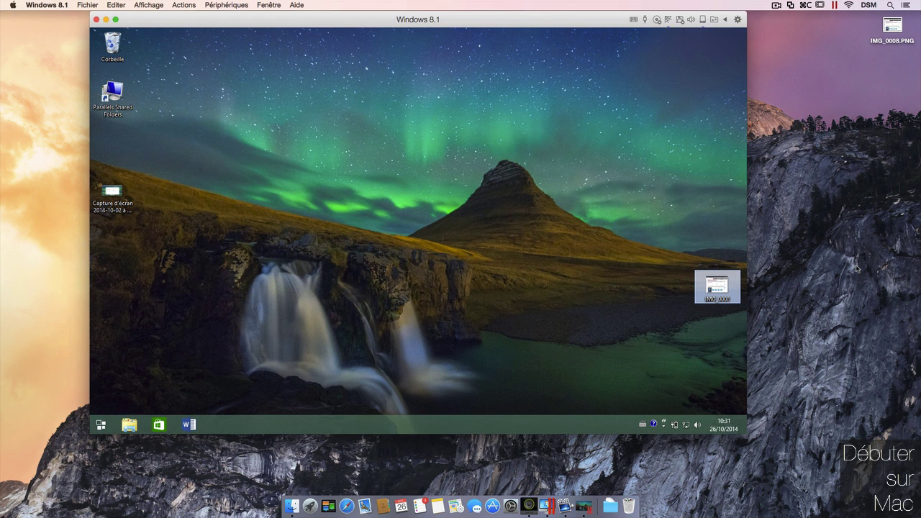
left_click_drag(893, 25, 672, 179)
left_click_drag(891, 31, 624, 292)
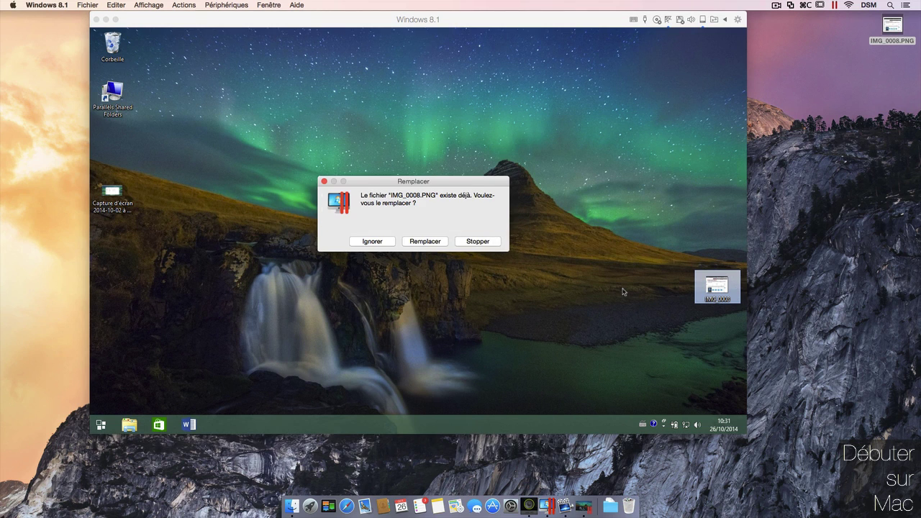
left_click(382, 243)
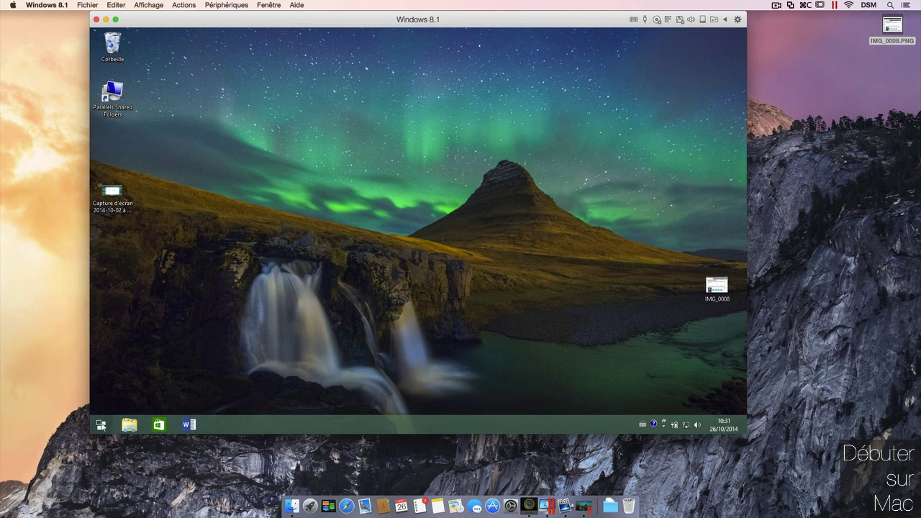
Look at the Windows Start menu again, then shut down the Windows 8.1 virtual machine
left_click(101, 425)
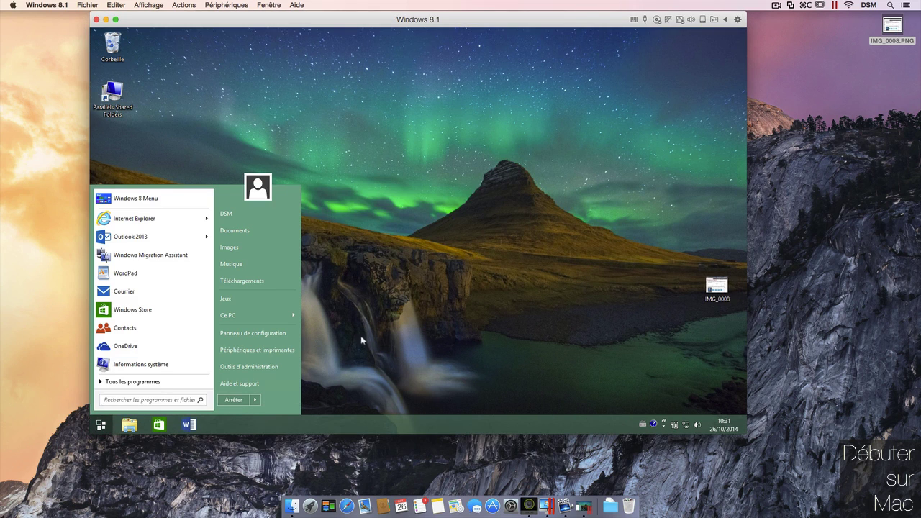
left_click(383, 338)
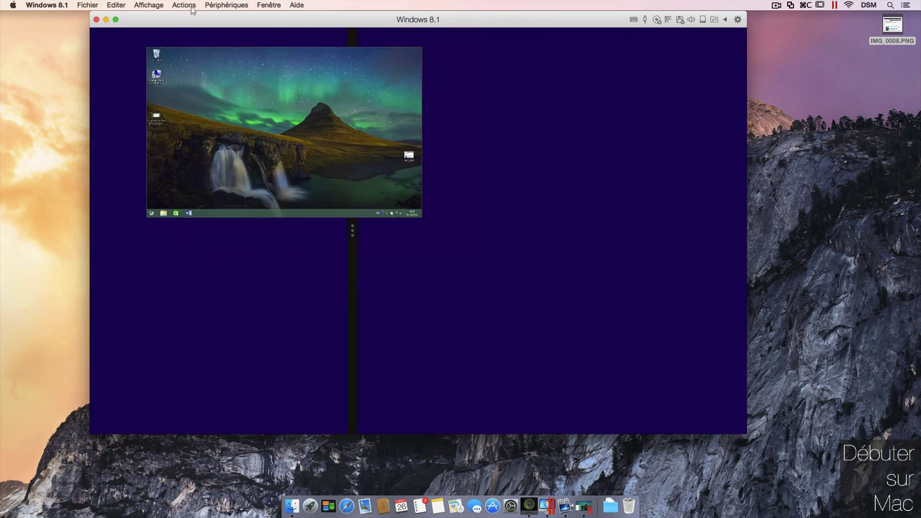
left_click(189, 6)
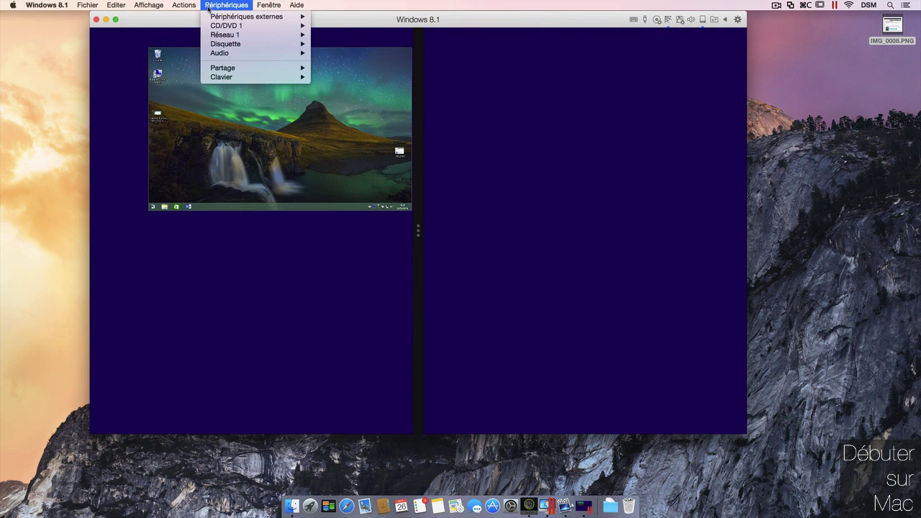
mouse_move(189, 9)
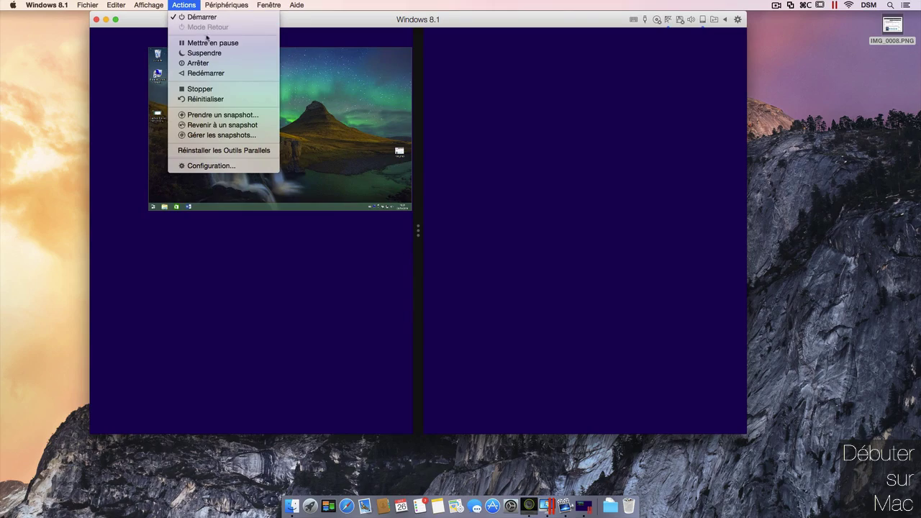
left_click(223, 64)
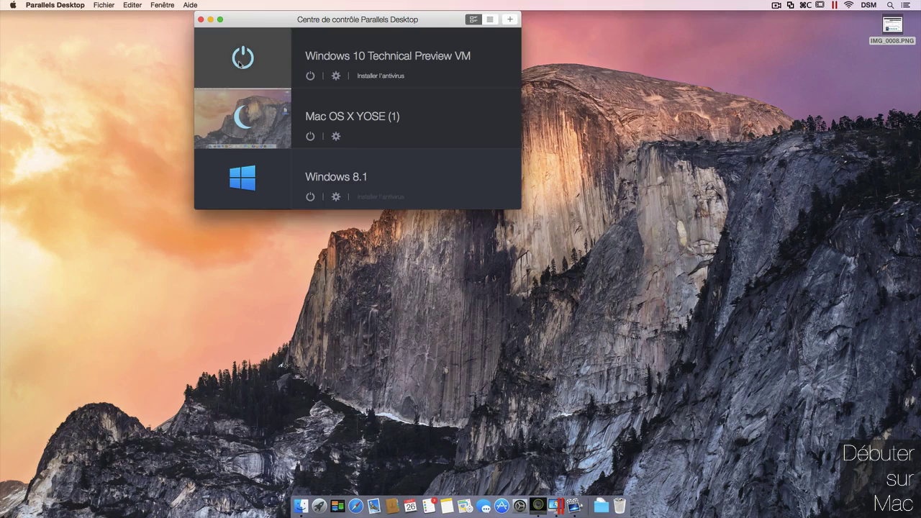
left_click_drag(392, 19, 396, 19)
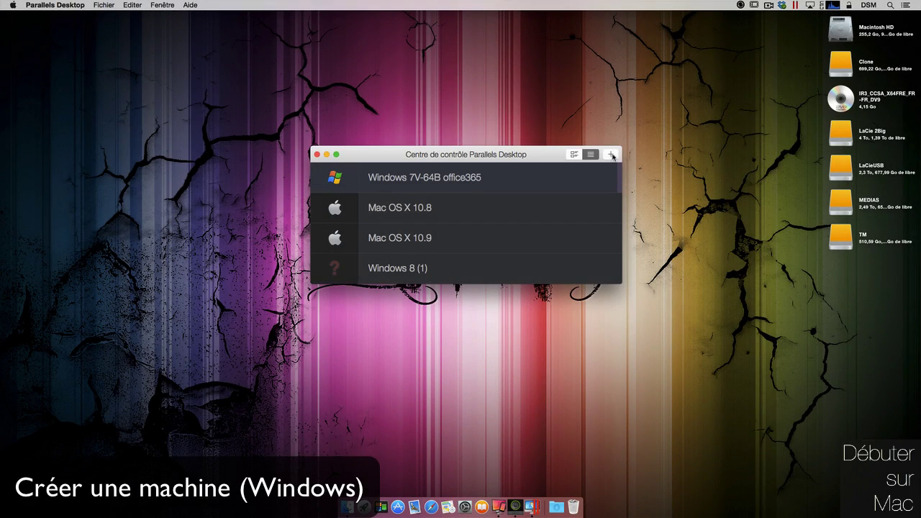
Start creating a new virtual machine and browse the free systems offered in the wizard
left_click(611, 155)
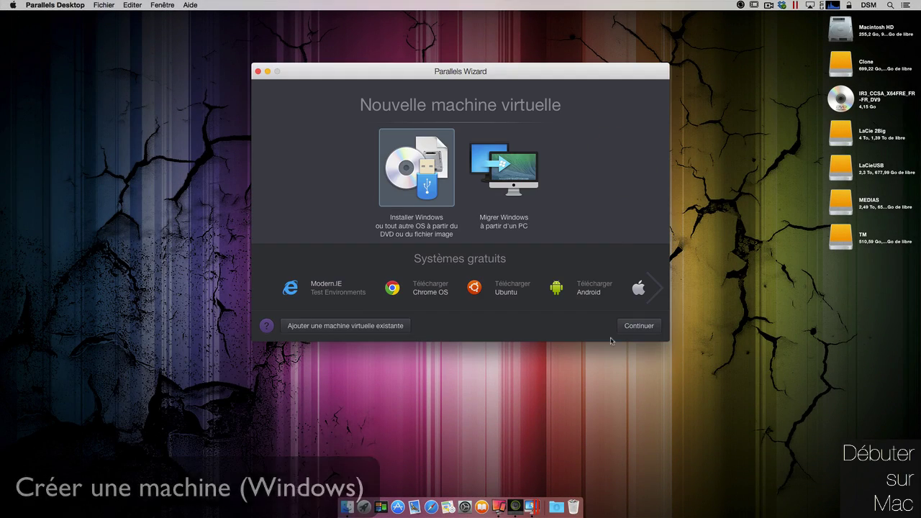
left_click(658, 290)
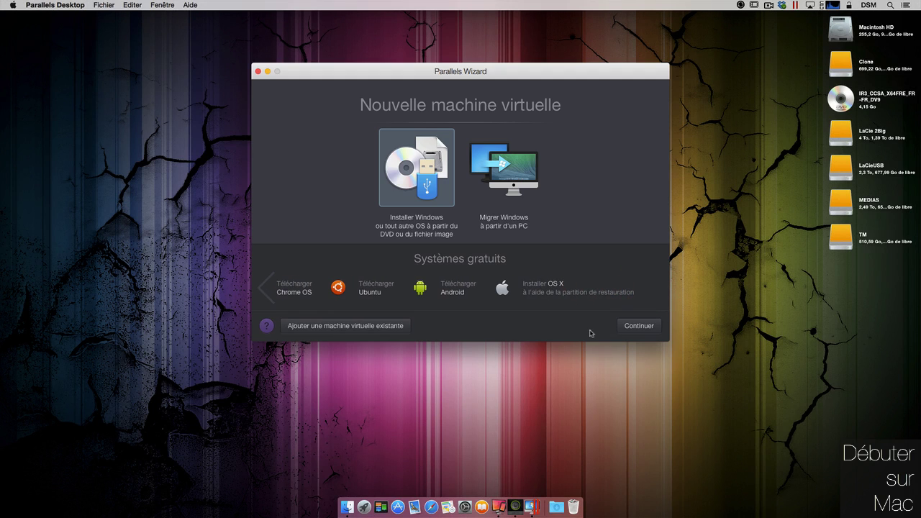
left_click(265, 288)
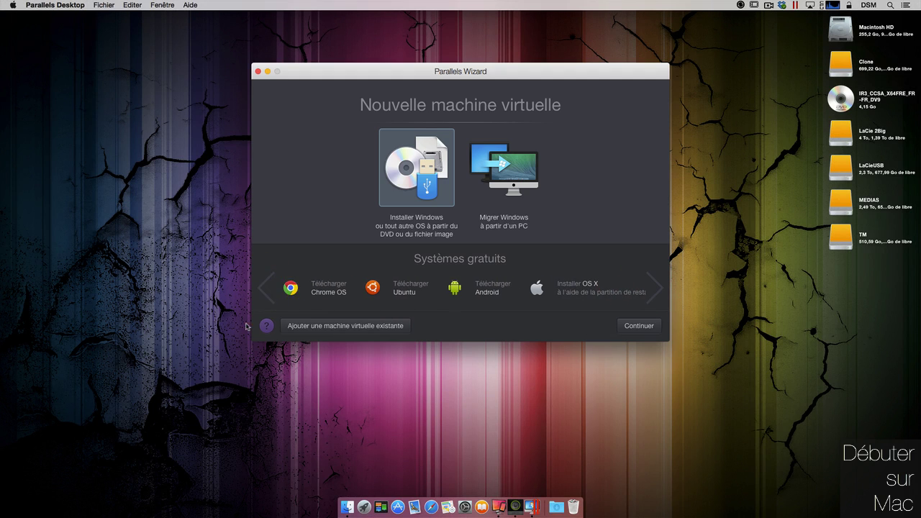
left_click(263, 288)
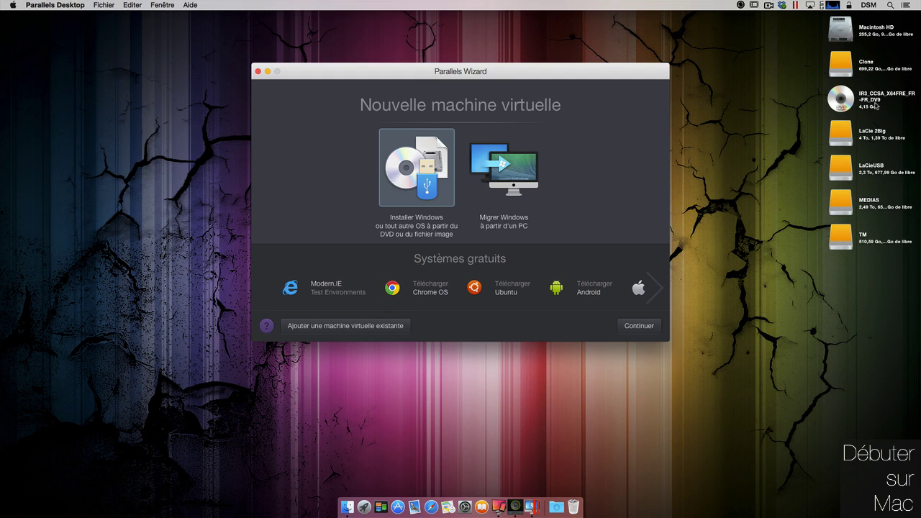
Proceed with installing Windows from a DVD or image file and find Windows 8.1 on the IR3_CCSA_X64FRE_FR-FR_DV9 disc among the detected systems
left_click(648, 327)
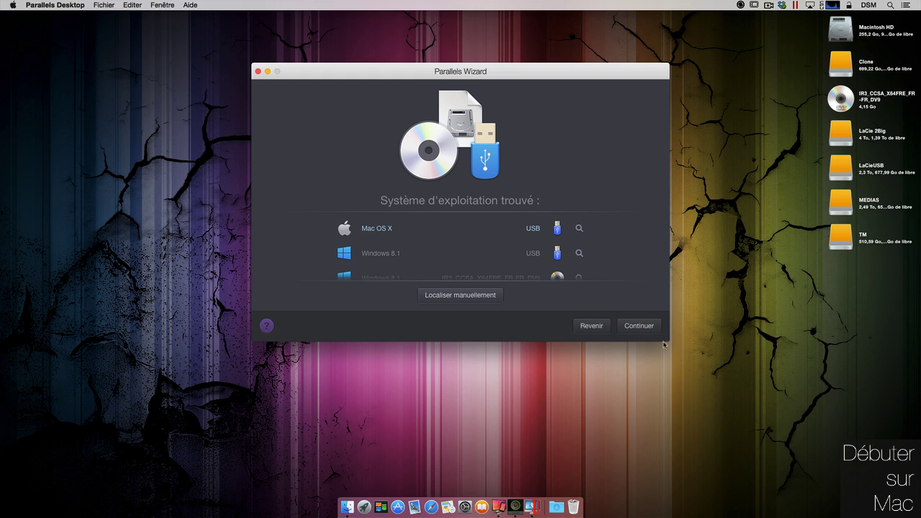
left_click(596, 253)
scroll(469, 256, "down", 2)
scroll(432, 255, "up", 2)
scroll(465, 257, "down", 4)
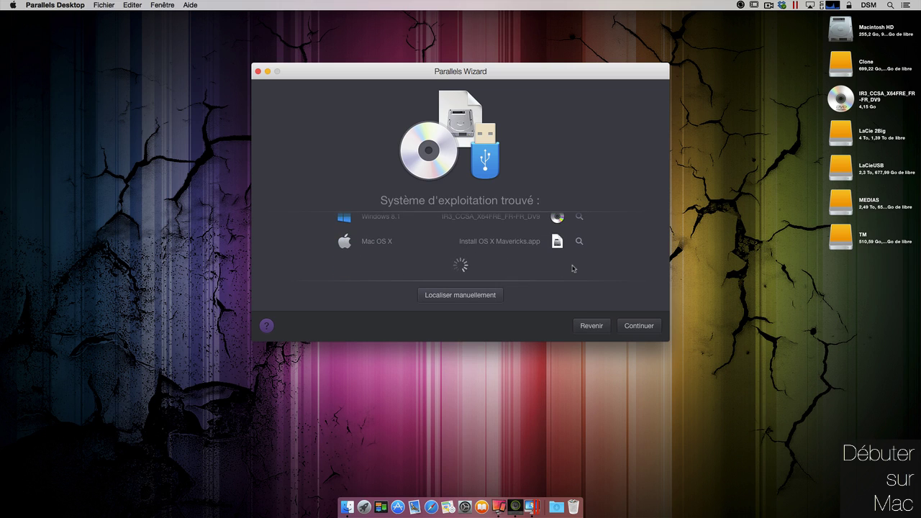
scroll(468, 248, "up", 2)
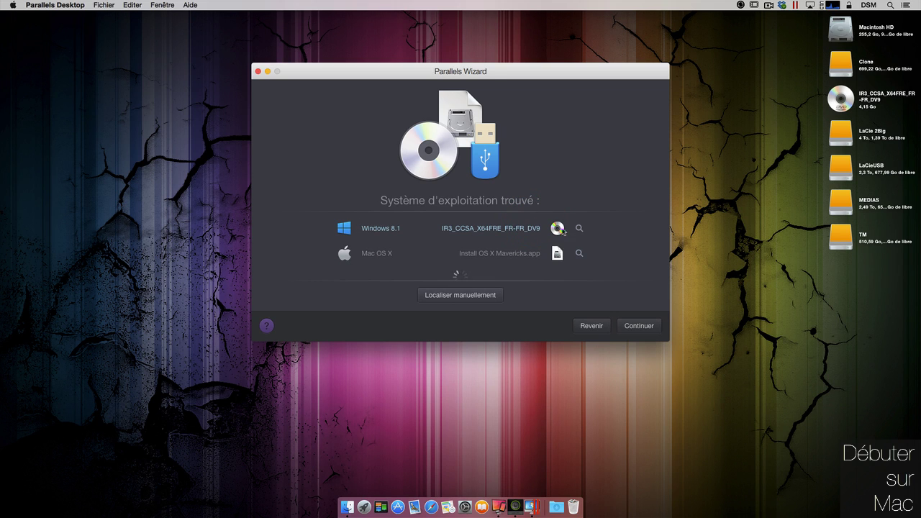
Reveal the Windows 8.1 disc in Finder, close that window, and continue the wizard with this disc as the source
left_click(580, 229)
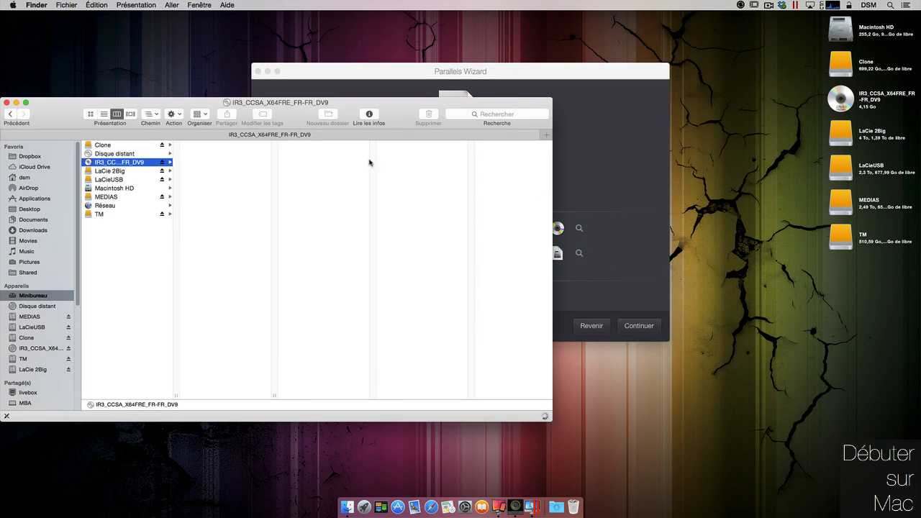
left_click(8, 103)
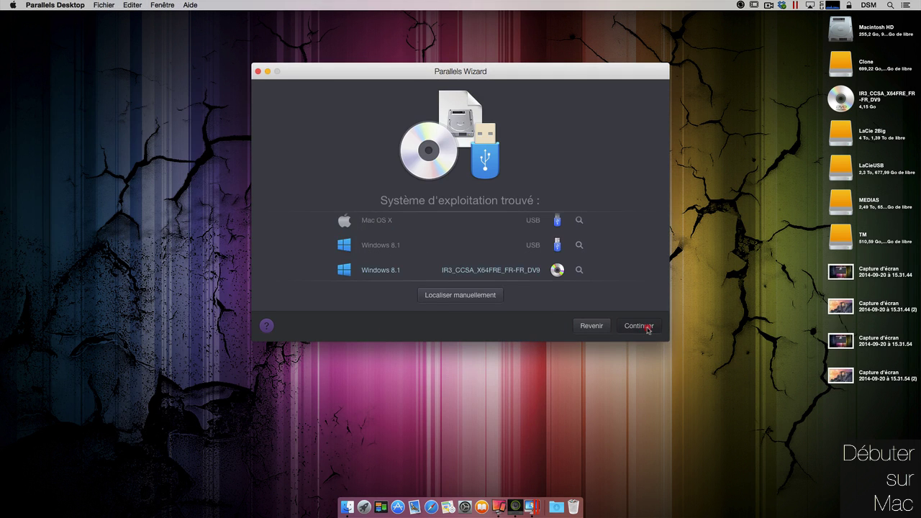
left_click(644, 326)
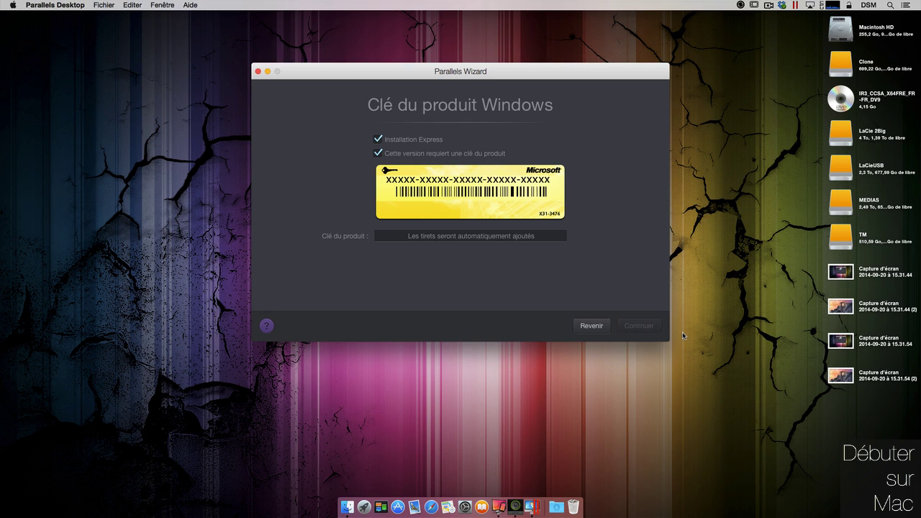
Turn off the product key requirement, keep Installation Express, and choose Productivité as the main use of Windows
left_click(378, 154)
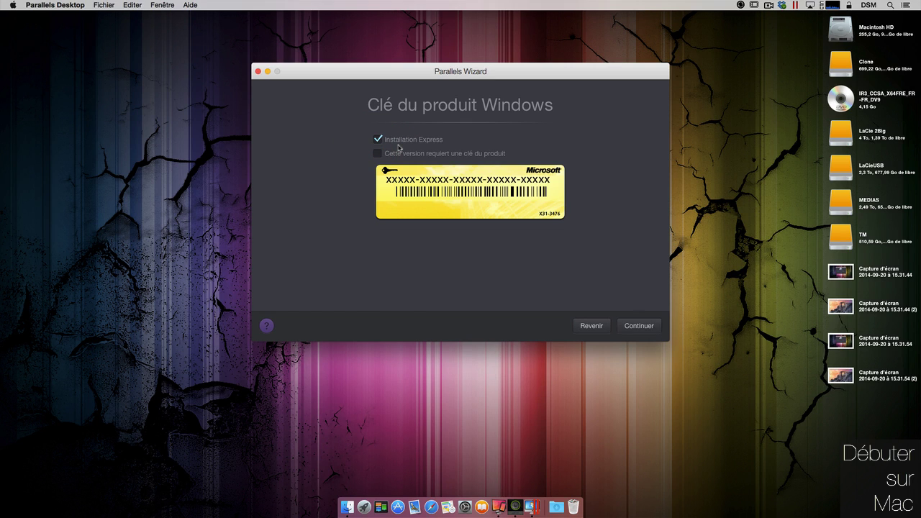
left_click(643, 326)
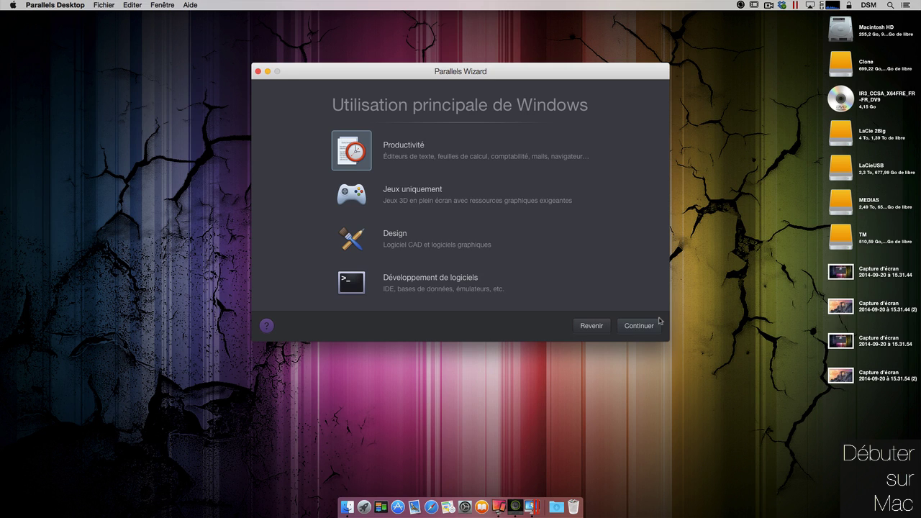
left_click(354, 152)
left_click(651, 327)
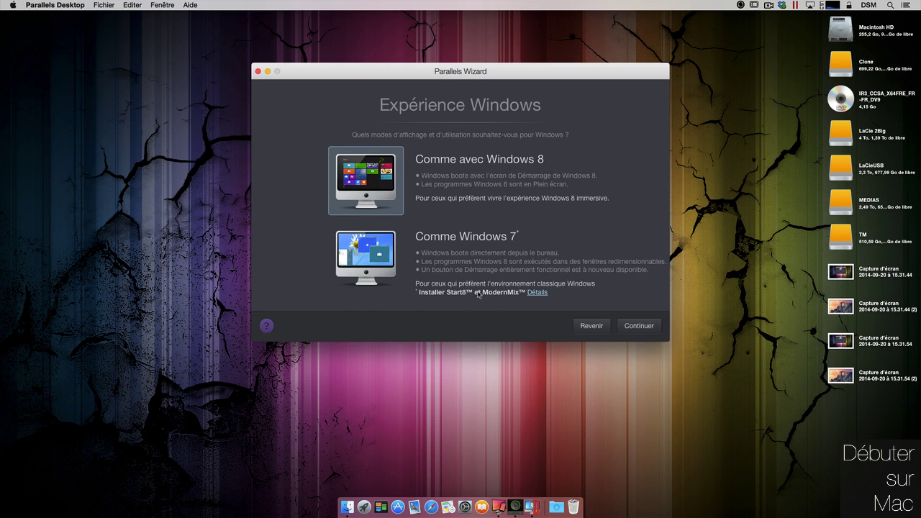
Check the online details about the Windows experience modes, then choose "Comme Windows 7" and continue
left_click(538, 292)
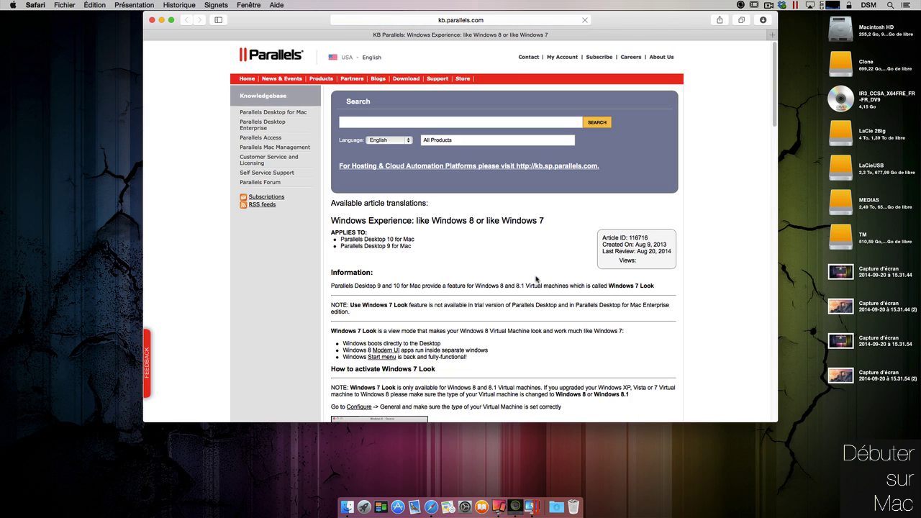
left_click(152, 19)
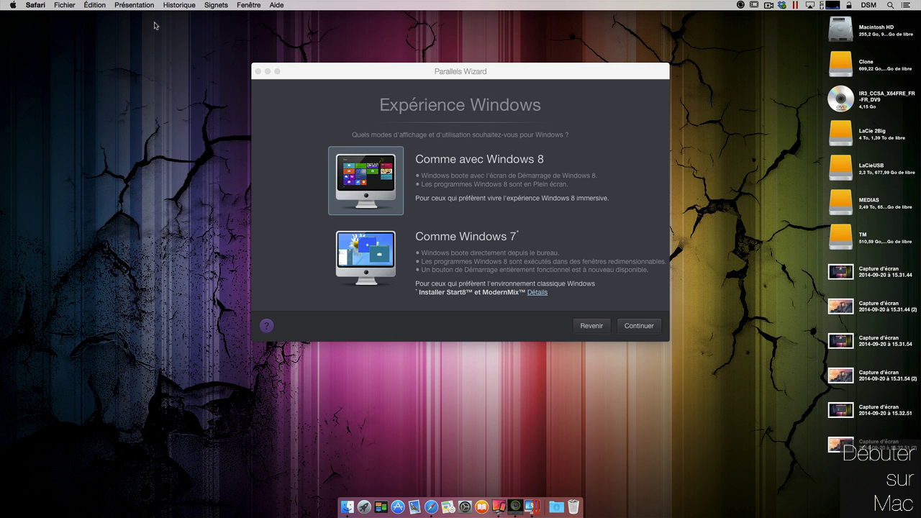
left_click(387, 258)
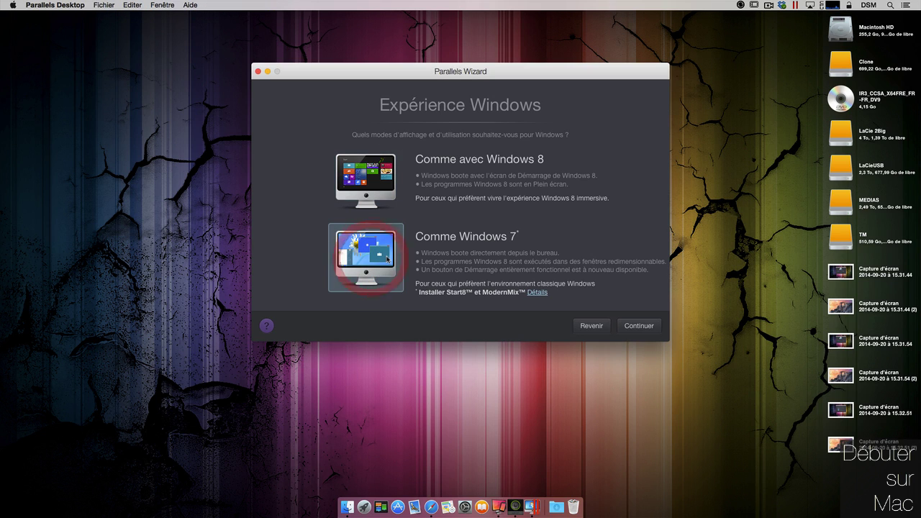
left_click(644, 325)
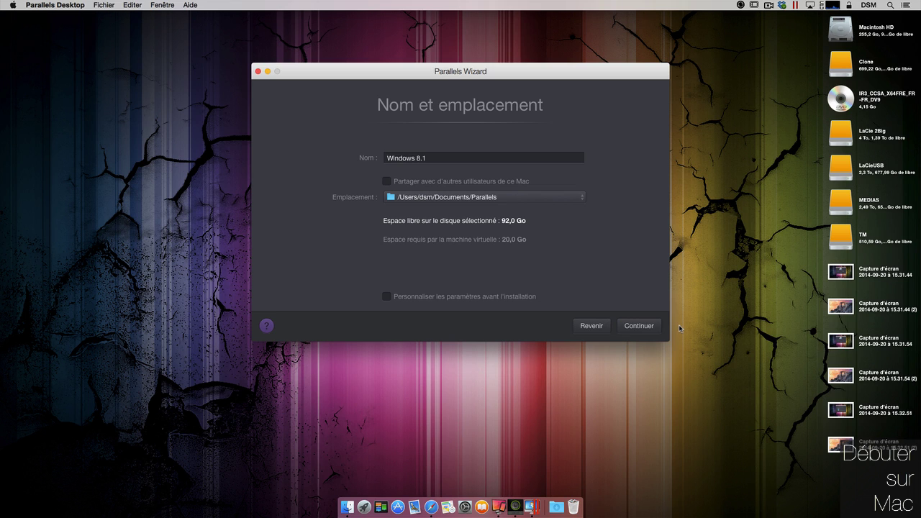
Change the new virtual machine's location to /Volumes/LaCie 2Big/MV/dsm
left_click(582, 198)
left_click(574, 214)
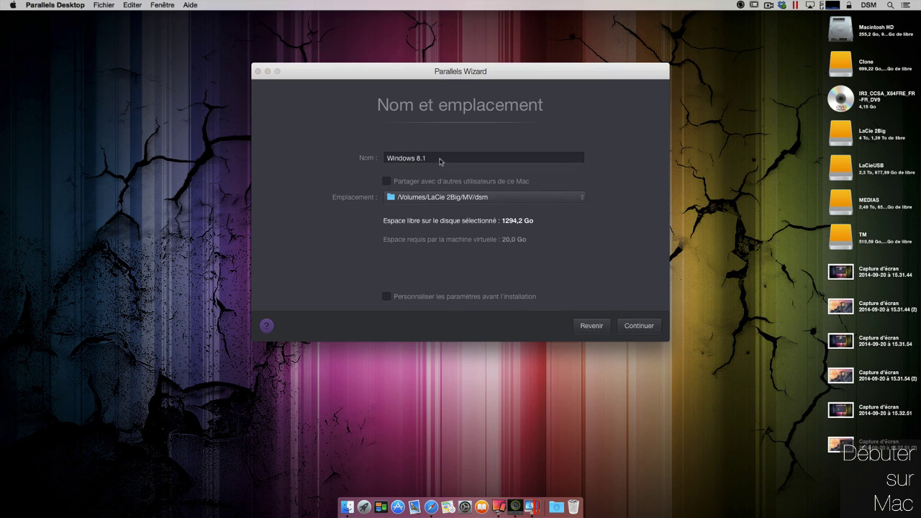
left_click(440, 159)
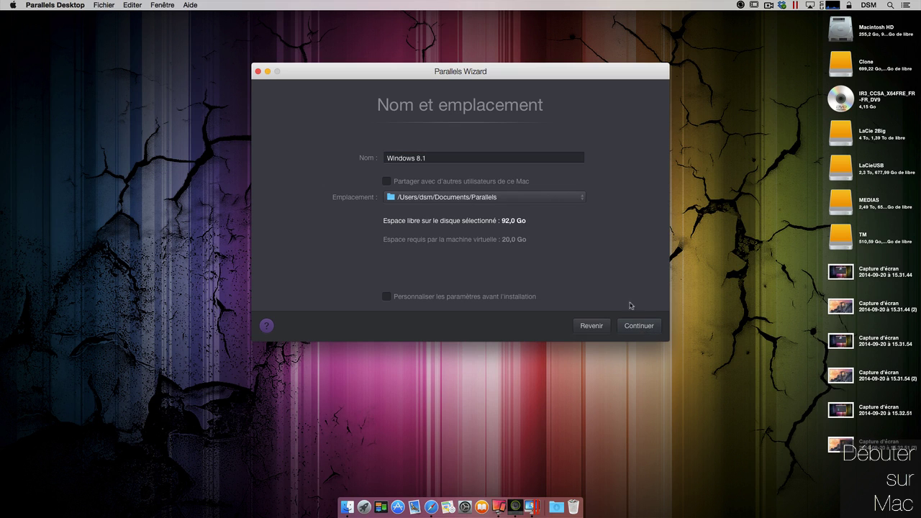
Enable customizing the settings before installation, create the Windows 8.1 virtual machine, and open its hardware settings
left_click(519, 298)
left_click(639, 325)
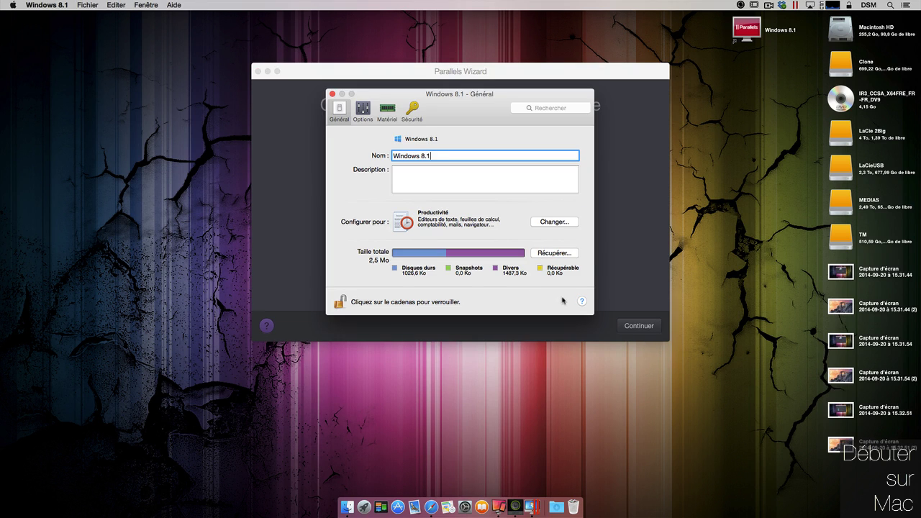
left_click(388, 110)
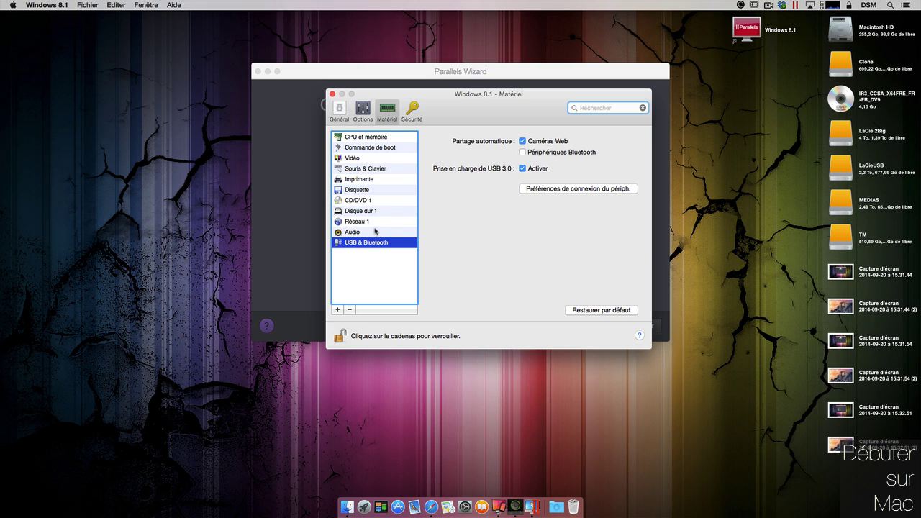
Review the new virtual machine's CD/DVD 1 connection, its advanced options and its general settings
left_click(384, 202)
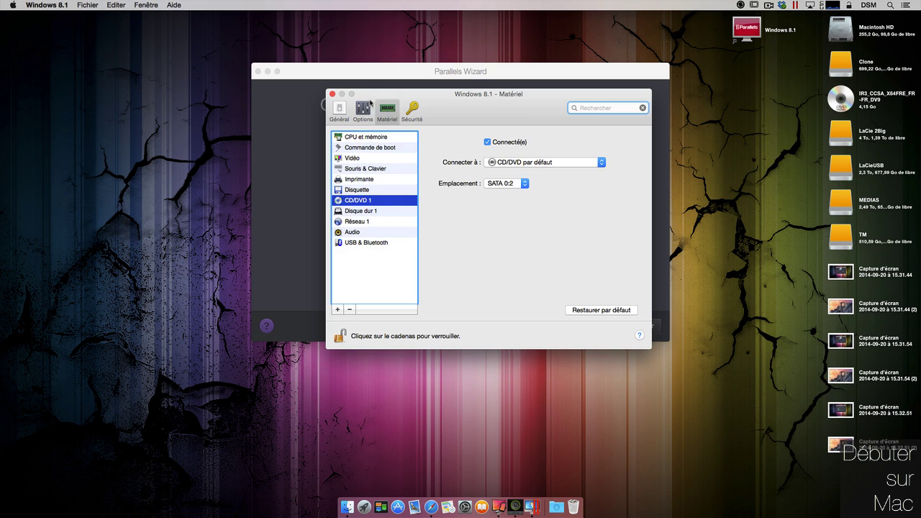
left_click(365, 112)
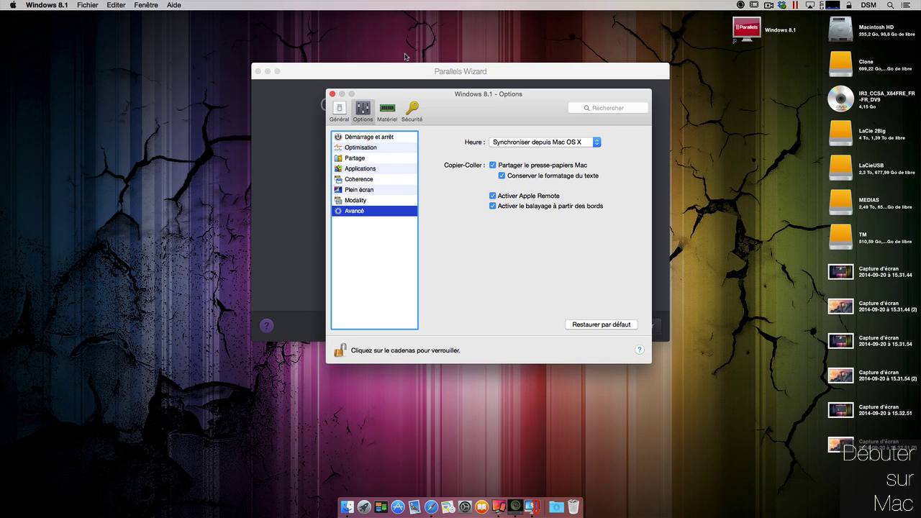
left_click(339, 112)
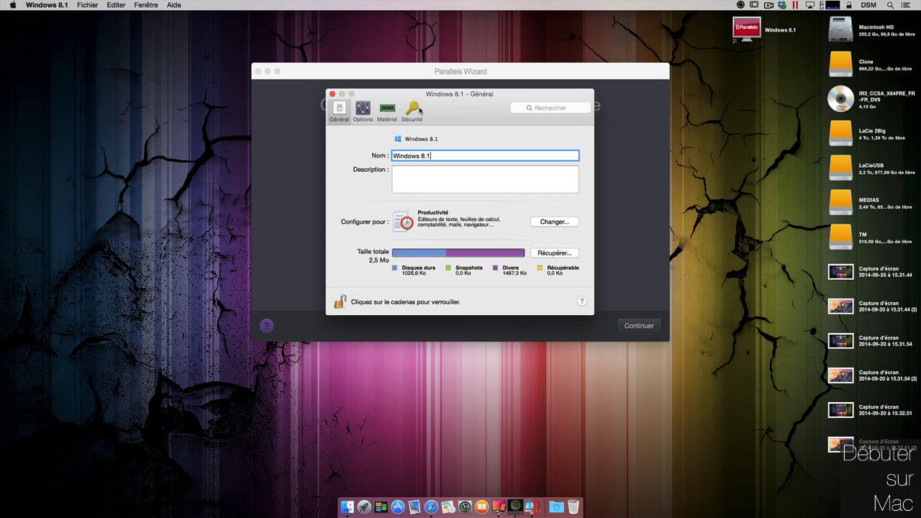
Give the new Windows 8.1 virtual machine 8192 MB of memory and 4 CPUs, and continue the installation
left_click(391, 112)
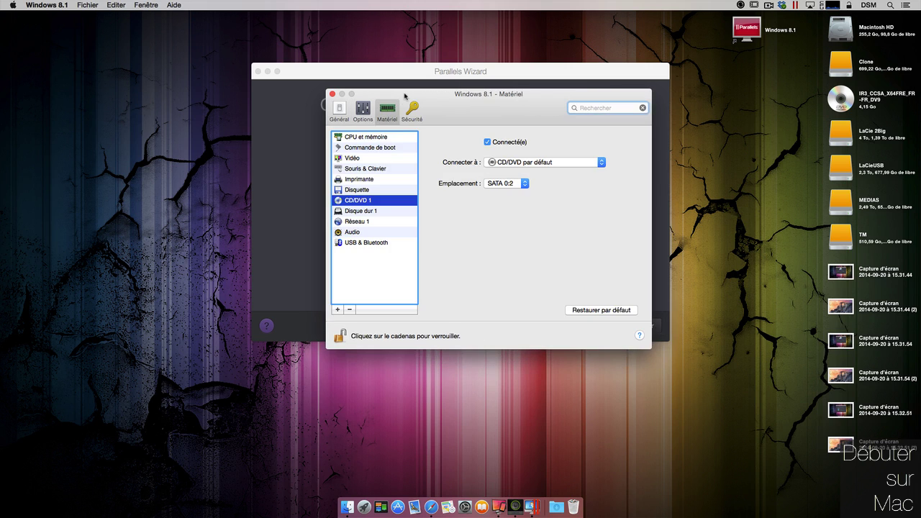
left_click(404, 137)
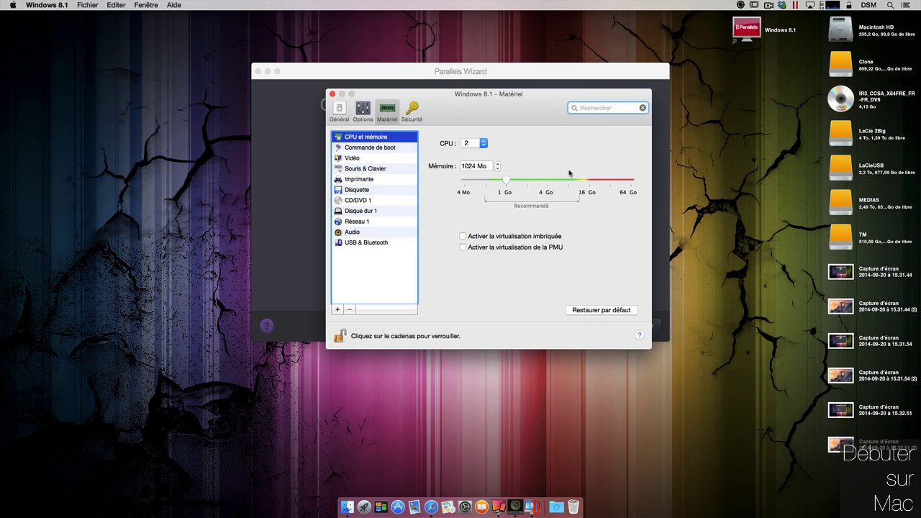
left_click(573, 180)
left_click(487, 143)
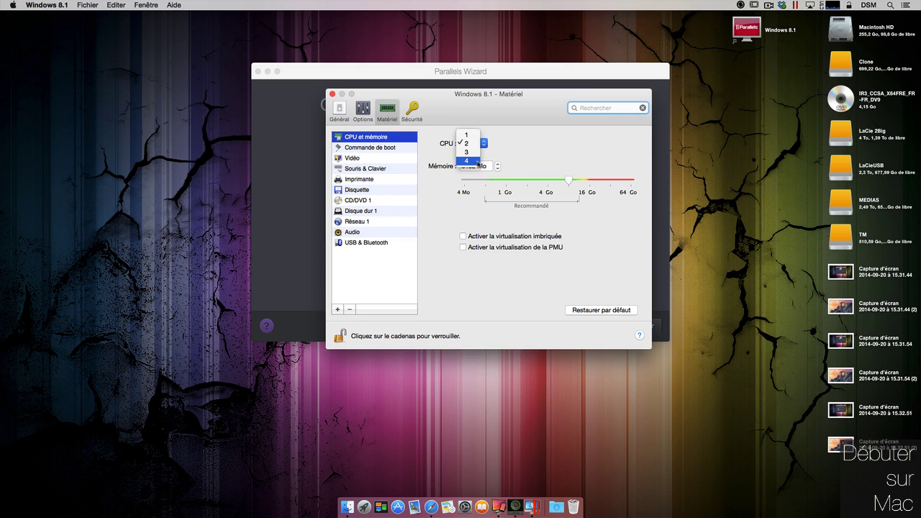
left_click(482, 160)
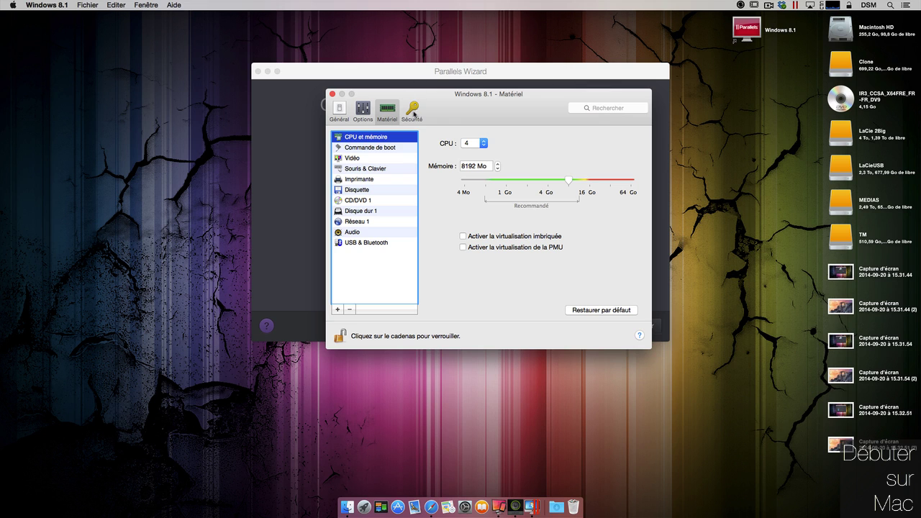
left_click(333, 94)
left_click(640, 326)
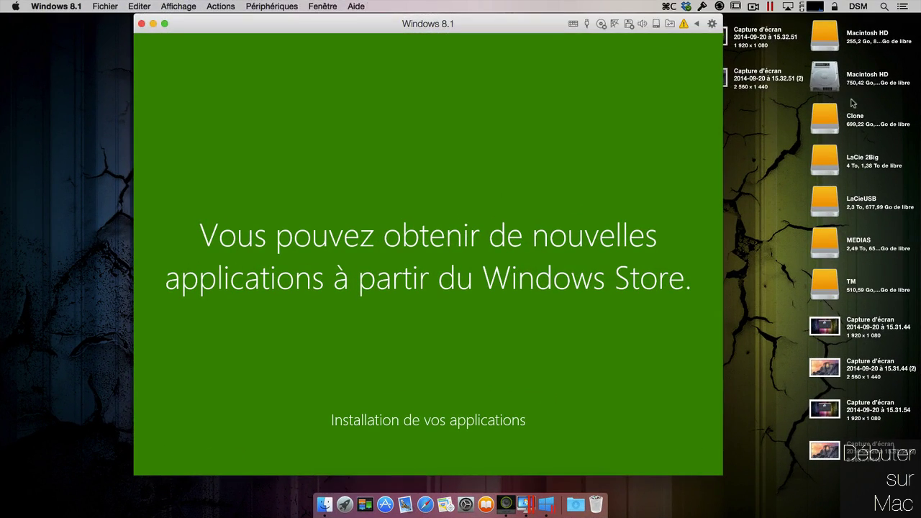
Connect the Parallels Tools disc to the Windows 8.1 virtual machine, run Install Parallels Tools and authorize the changes
left_click(455, 313)
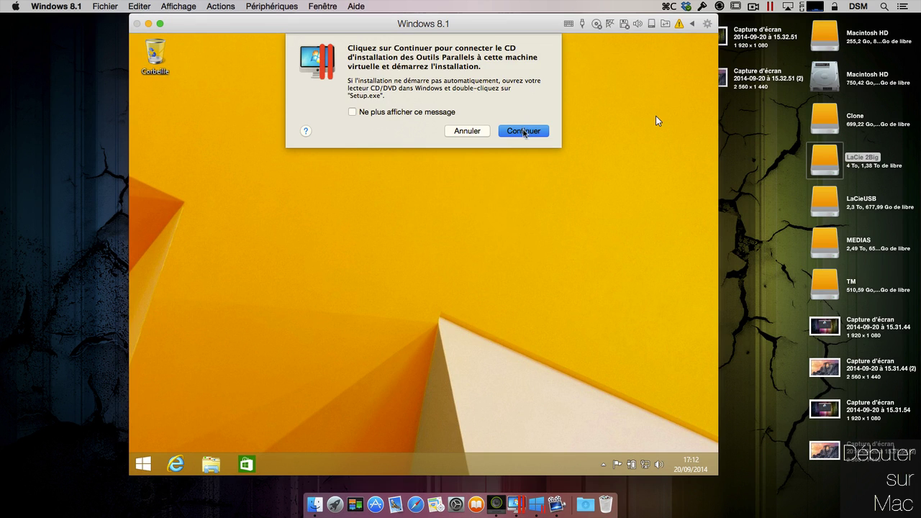
left_click(524, 132)
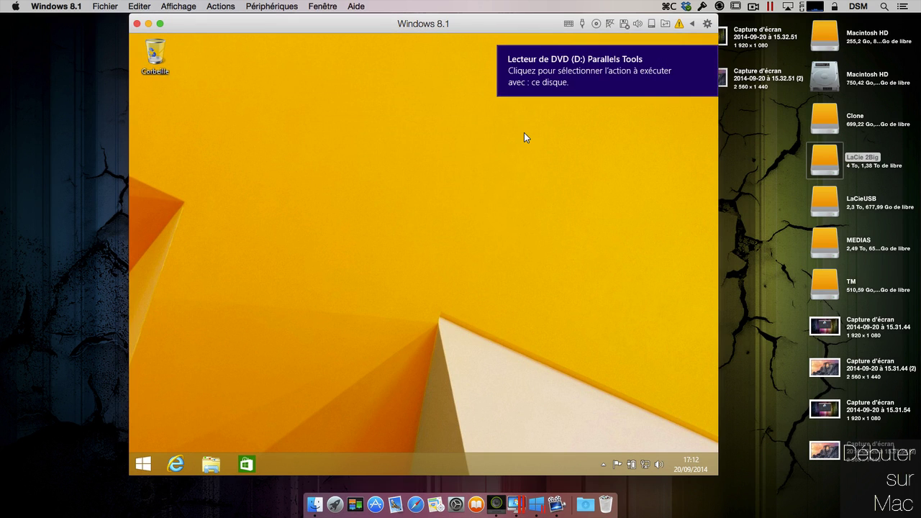
key("super+e")
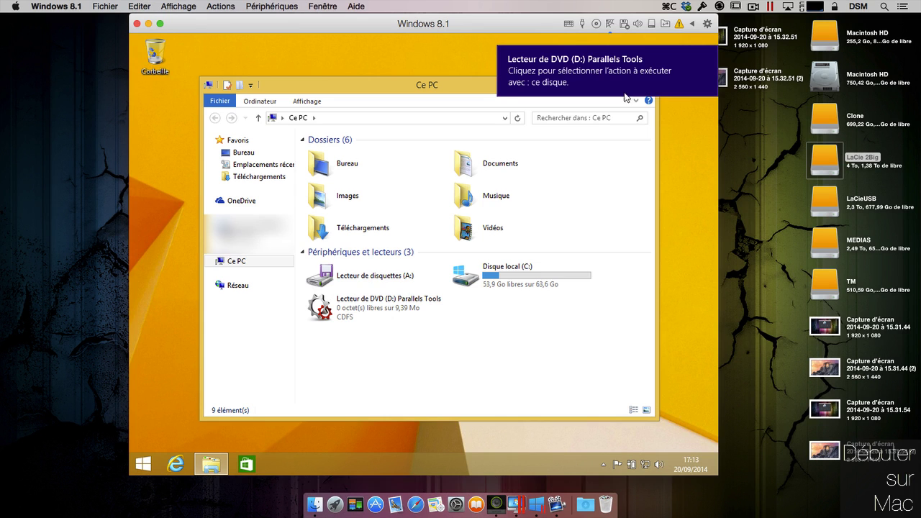
left_click(625, 73)
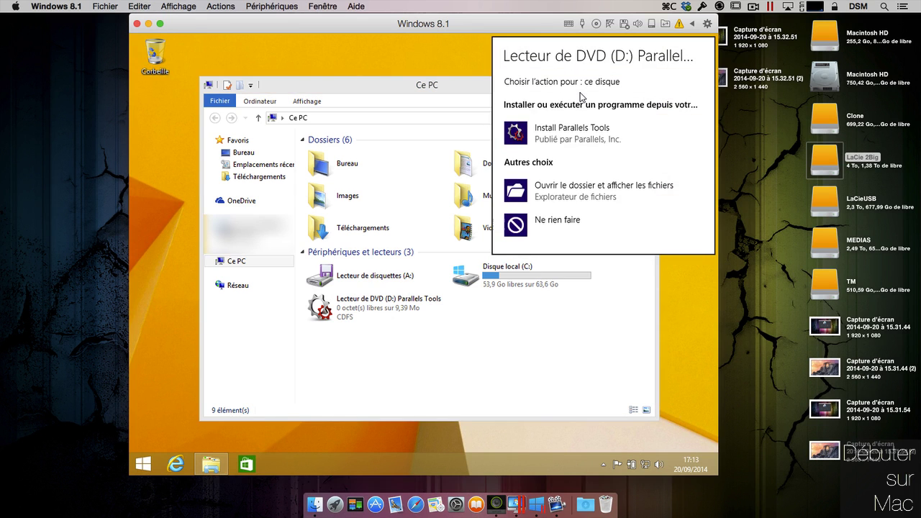
left_click(605, 134)
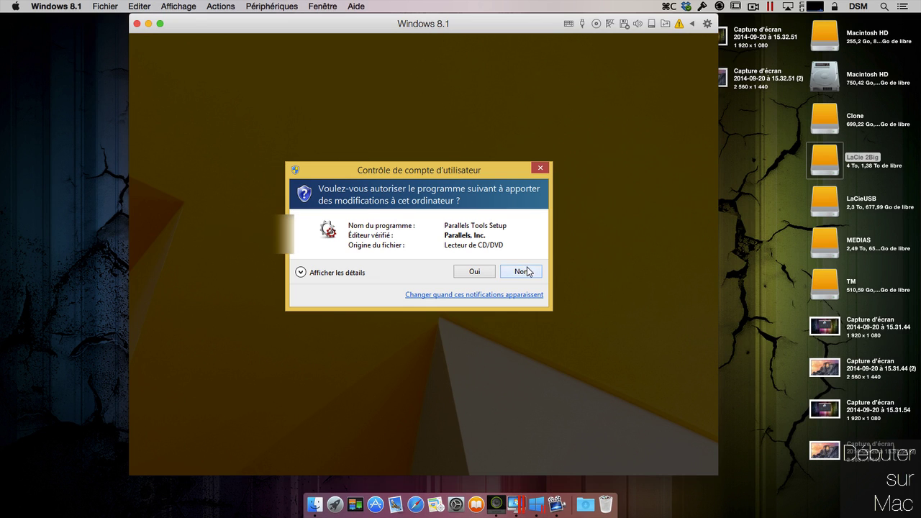
left_click(486, 273)
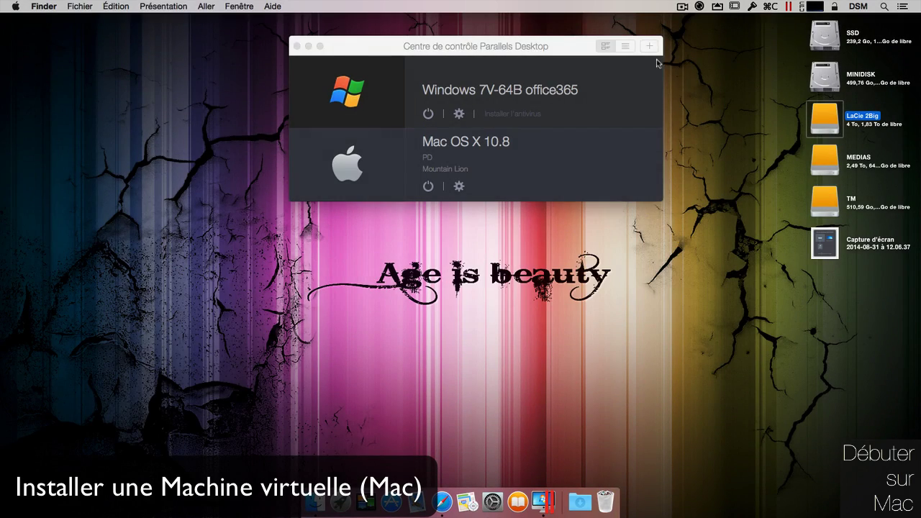
Create a new Mac OS X virtual machine from the free OS X system option and move its window higher
left_click(654, 47)
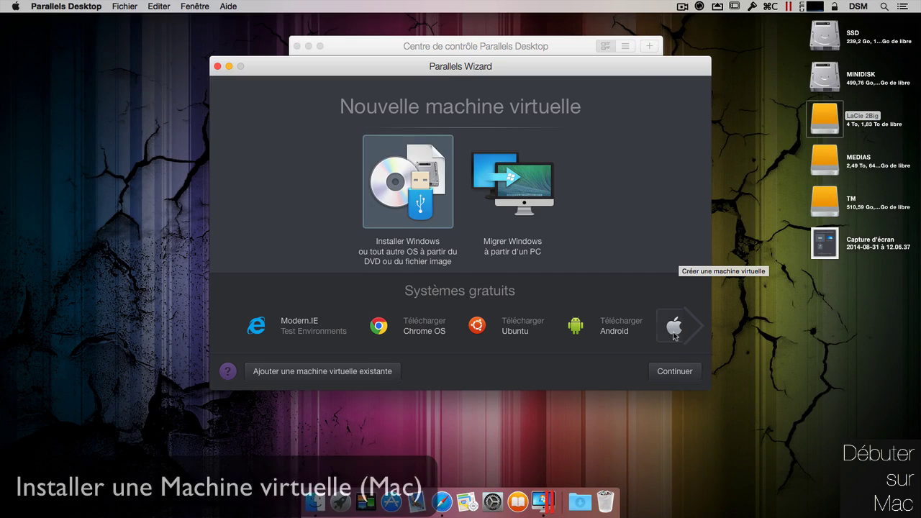
left_click(674, 332)
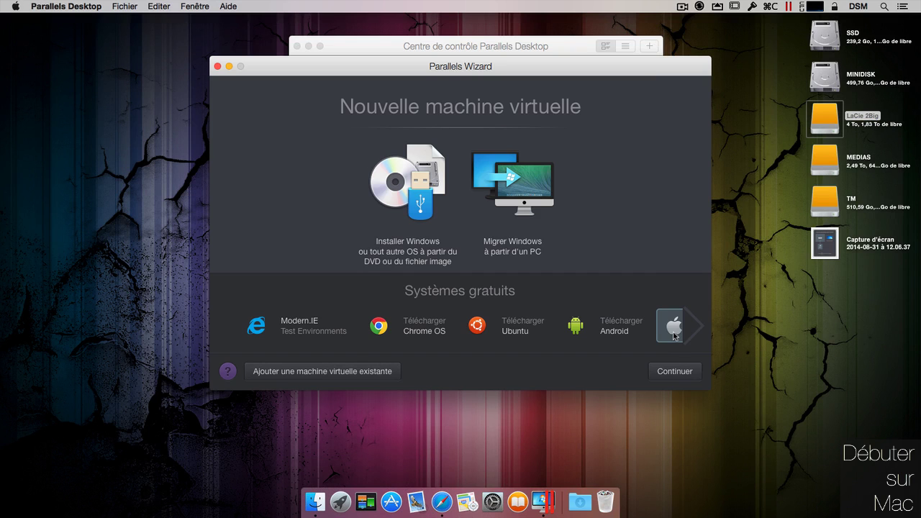
left_click(674, 372)
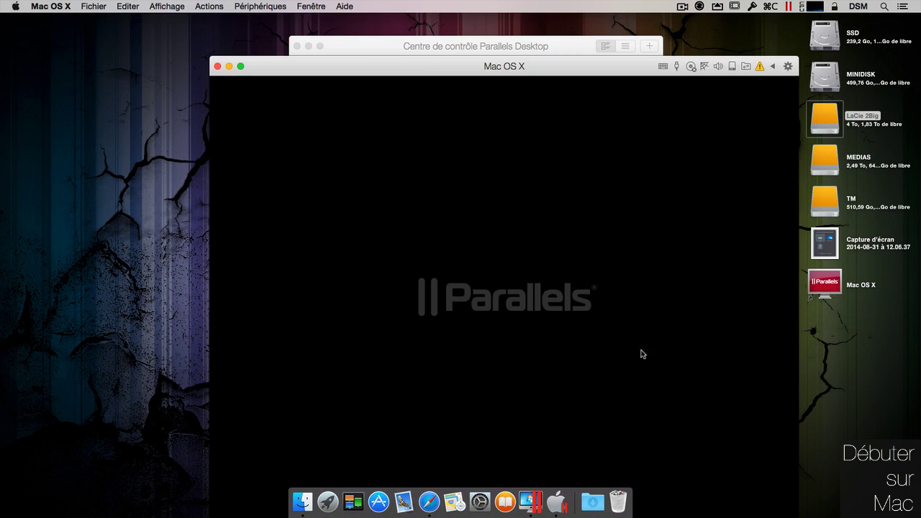
left_click_drag(531, 59, 516, 15)
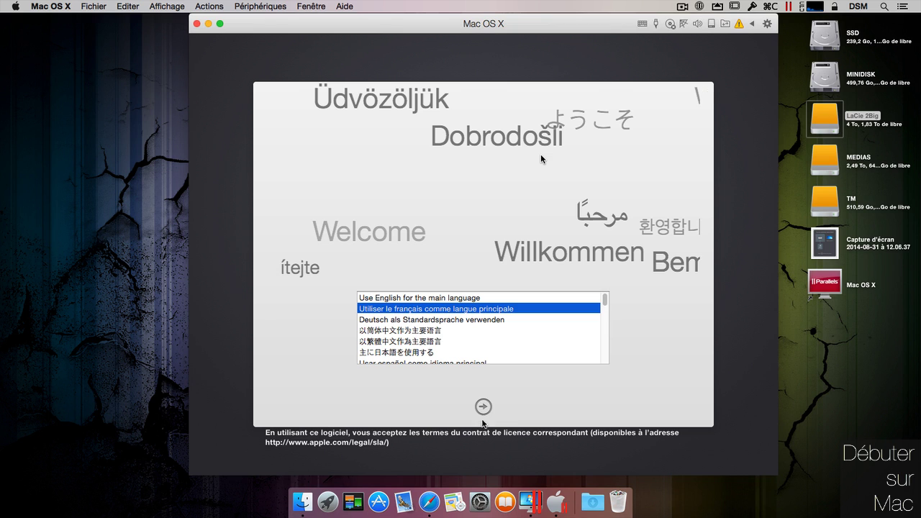
Use French as the main language, choose "Réinstaller OS X" and continue the OS X 10.10 installation
left_click(483, 408)
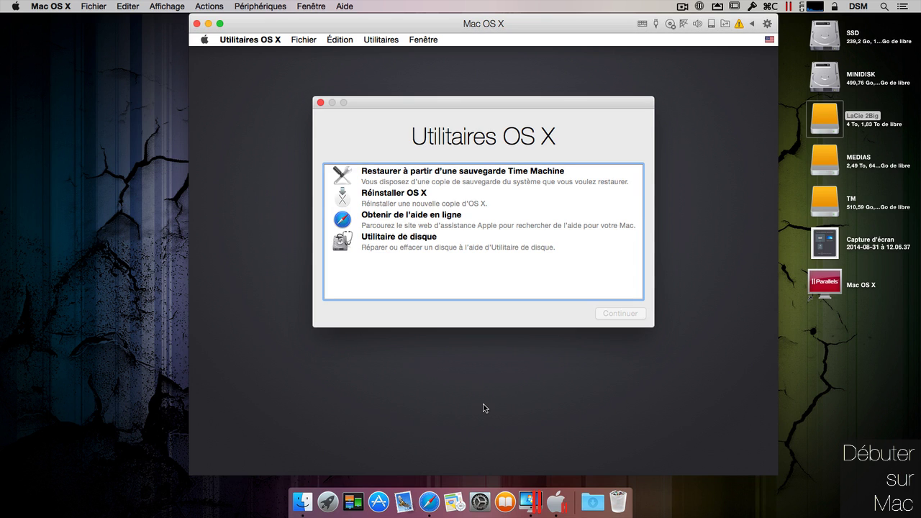
left_click(385, 199)
left_click(624, 316)
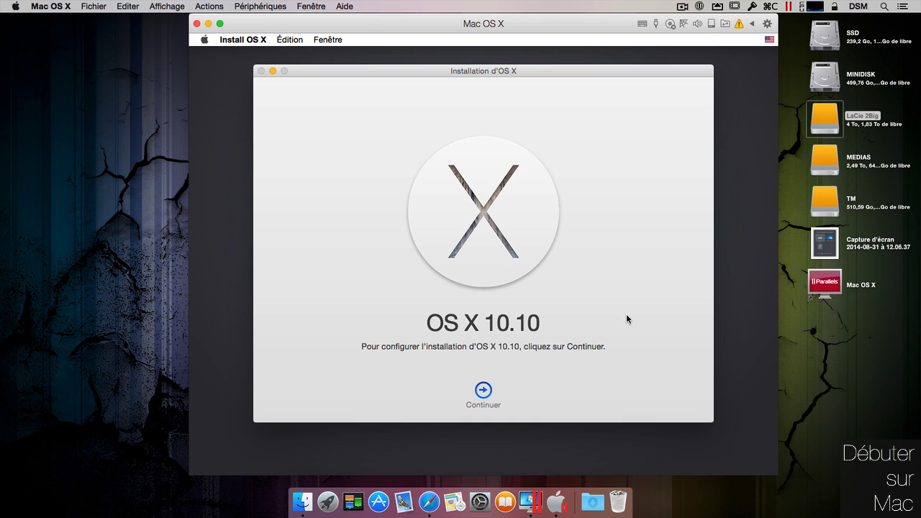
left_click(483, 390)
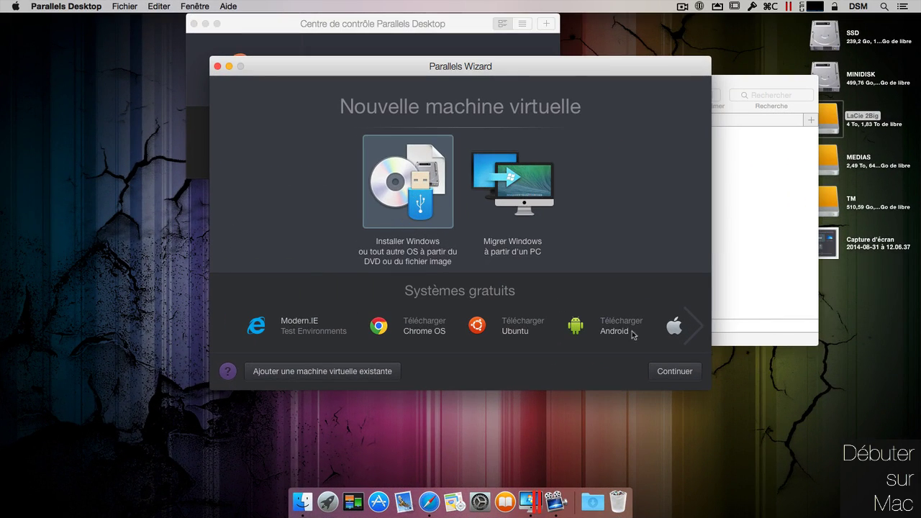
Use Install OS X 10.10 Developer Preview as the new machine's source and save its bootable disk image as "OS X" on SSD
left_click(670, 372)
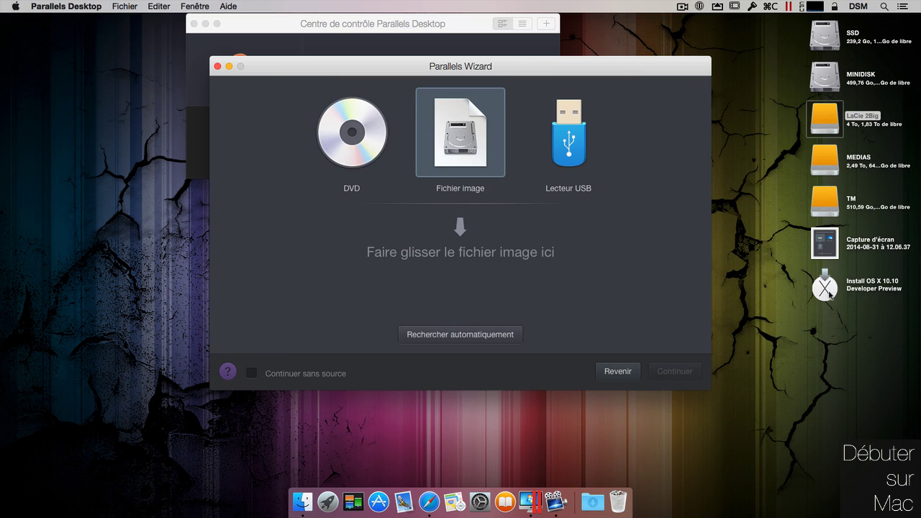
left_click_drag(830, 294, 509, 268)
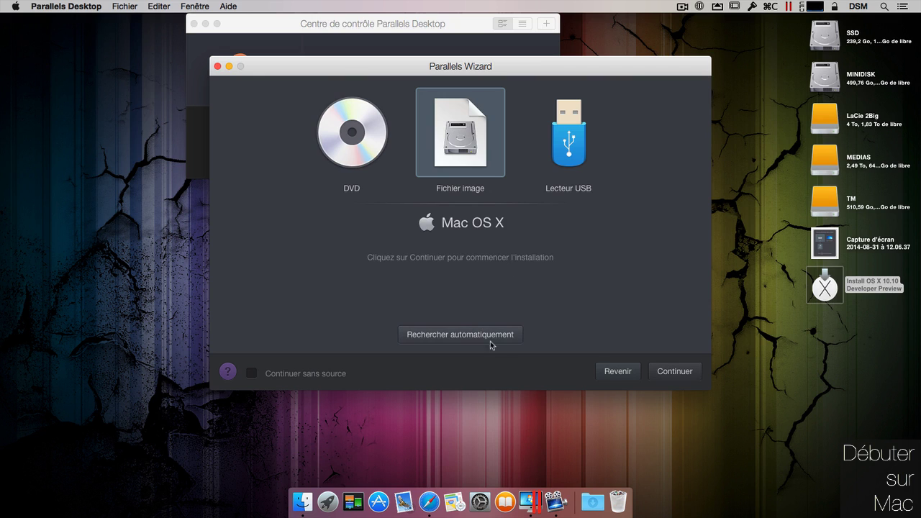
left_click(674, 371)
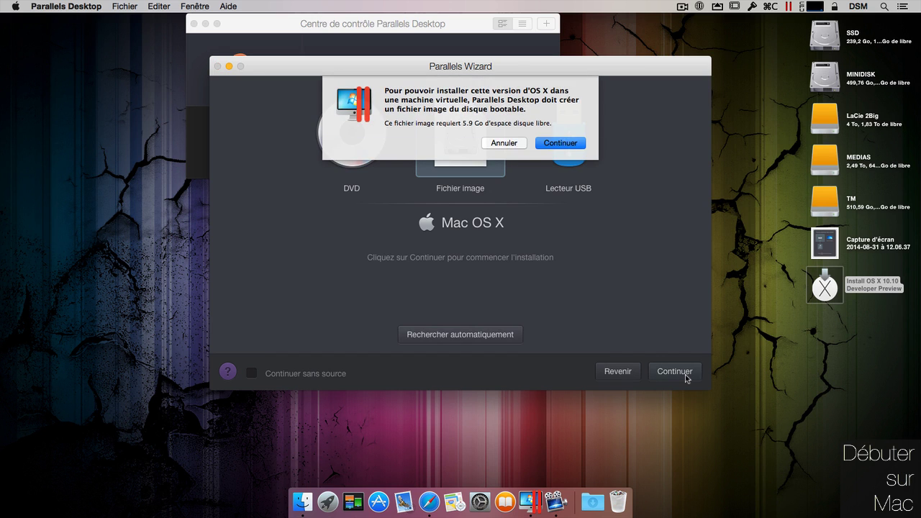
left_click(547, 142)
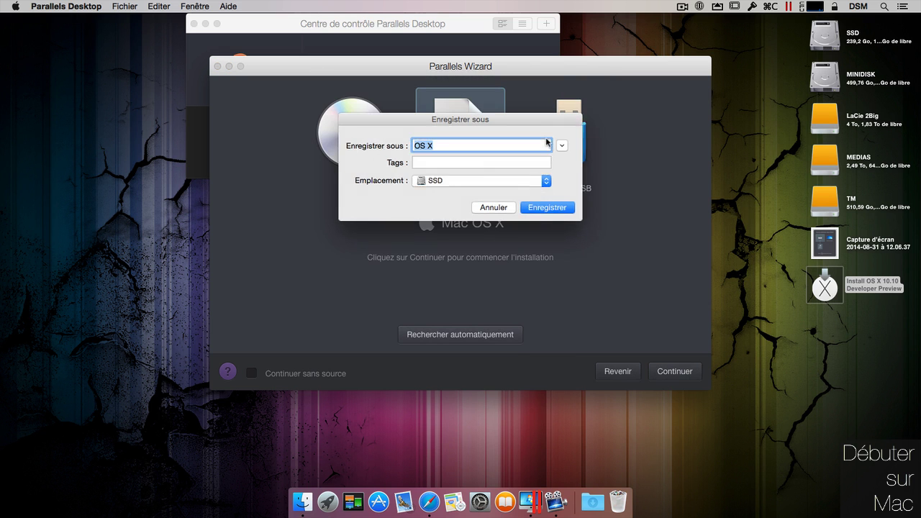
key("Return")
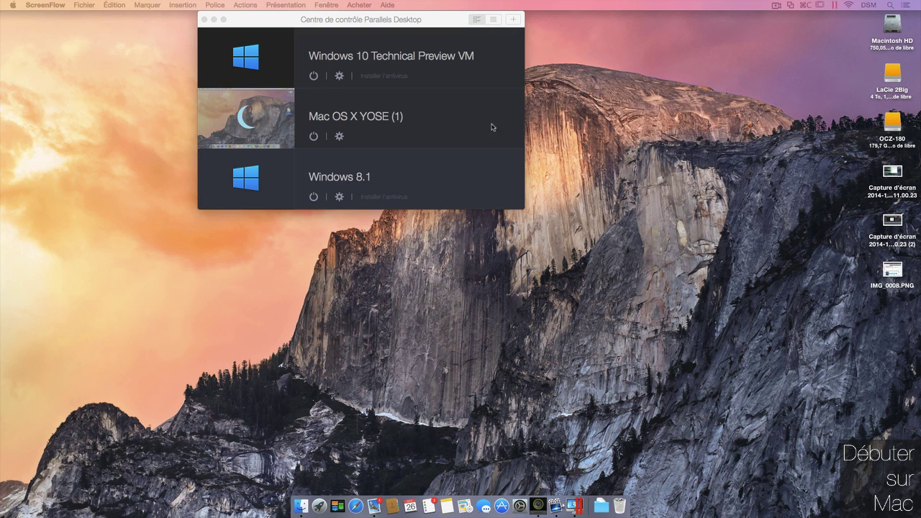
Resume the Mac OS X YOSE (1) virtual machine, move its window higher and complete the Parallels Tools installation
left_click(233, 135)
left_click(248, 121)
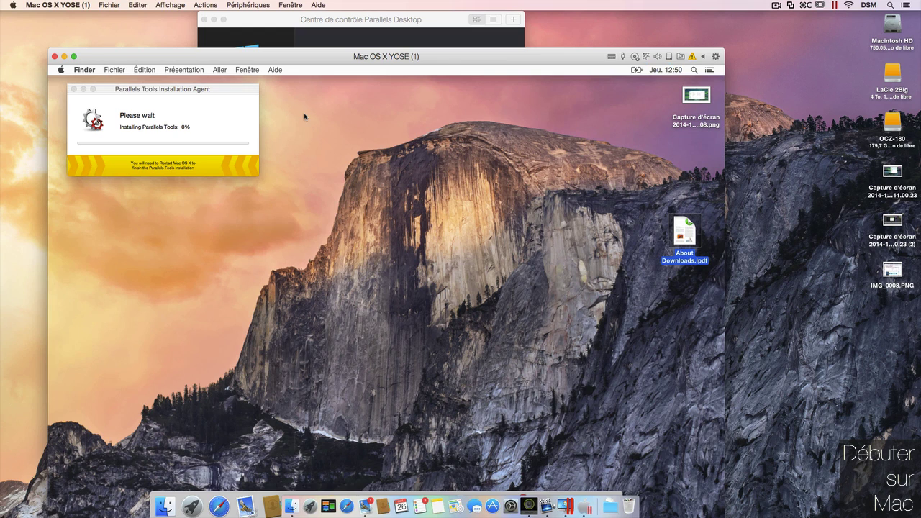
left_click_drag(452, 59, 432, 23)
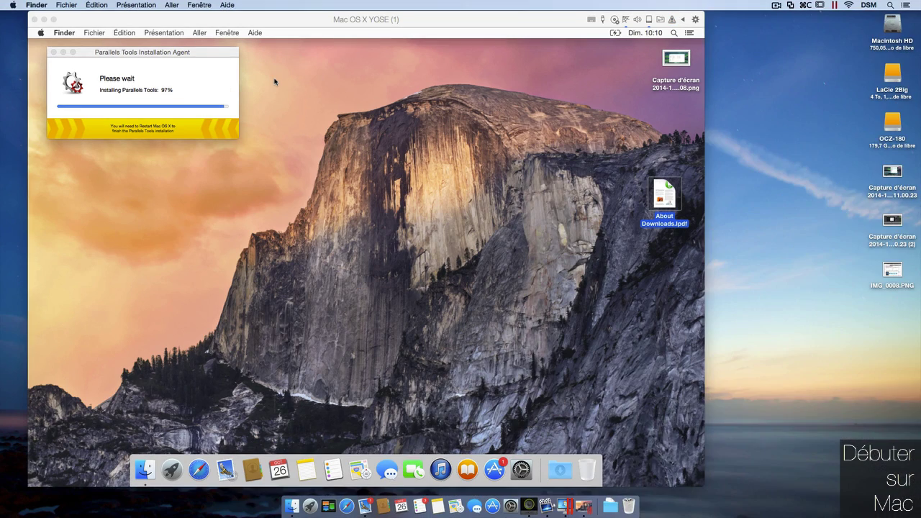
left_click(274, 81)
left_click(209, 135)
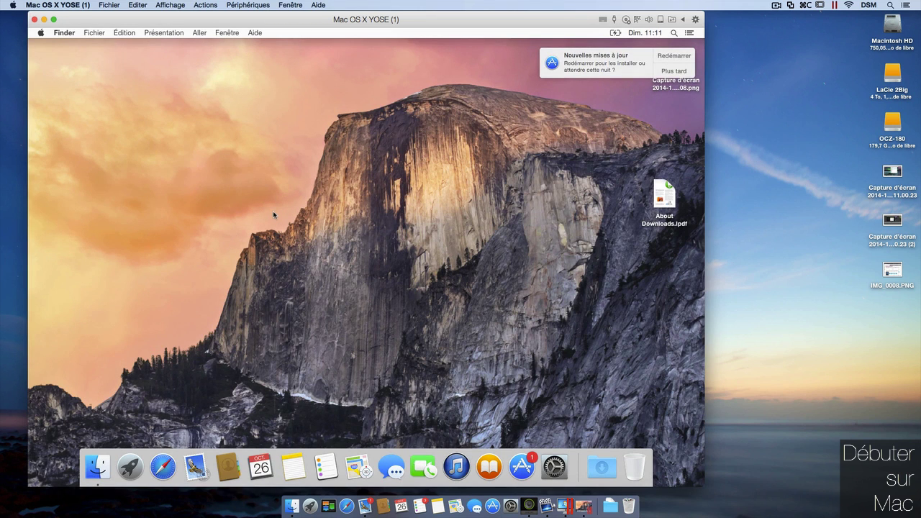
Postpone the new updates in the Mac OS X virtual machine until tomorrow
left_click(680, 72)
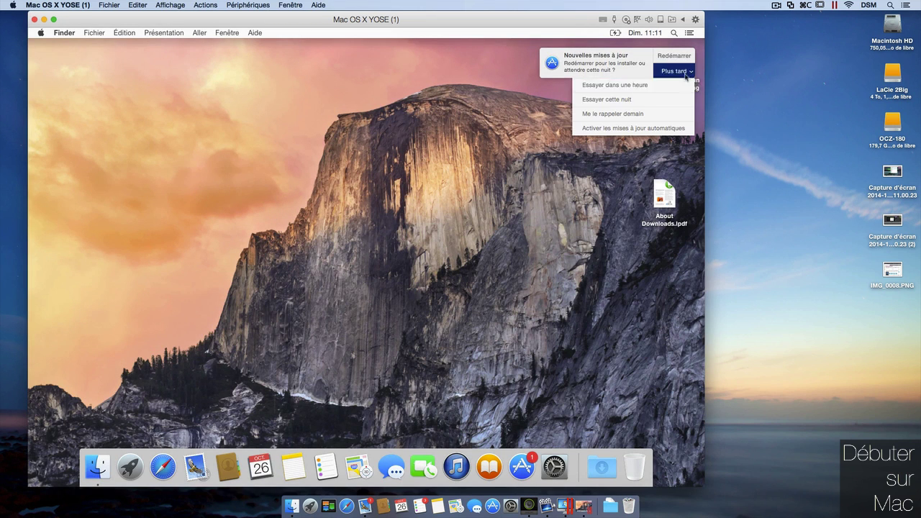
left_click(672, 116)
left_click(896, 174)
left_click_drag(898, 176, 512, 174)
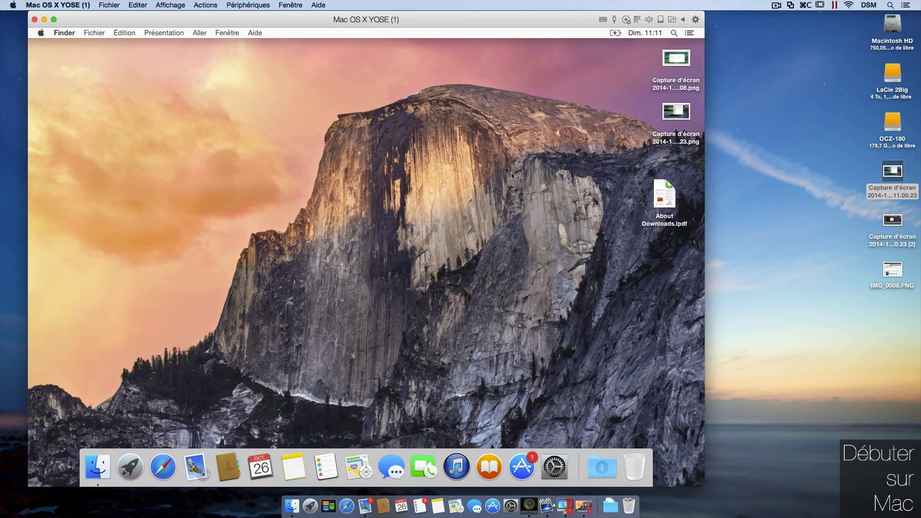
left_click_drag(678, 214, 621, 220)
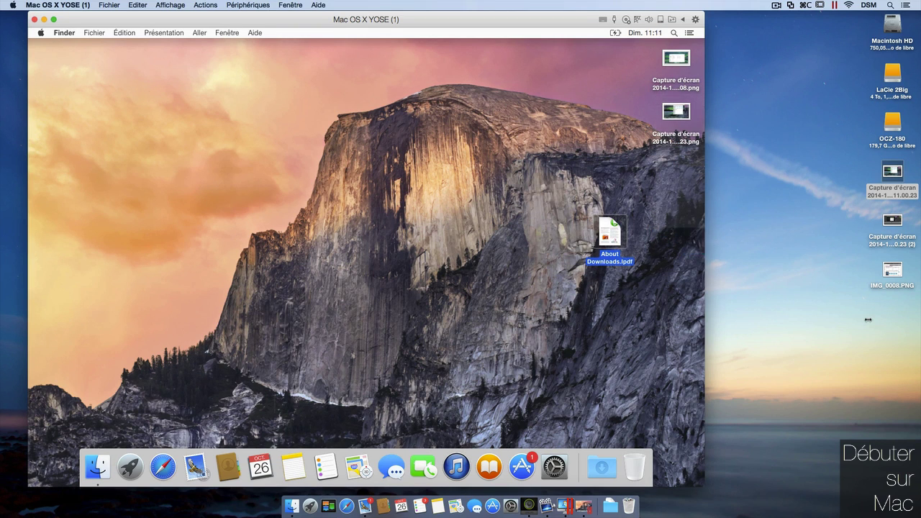
left_click(680, 216)
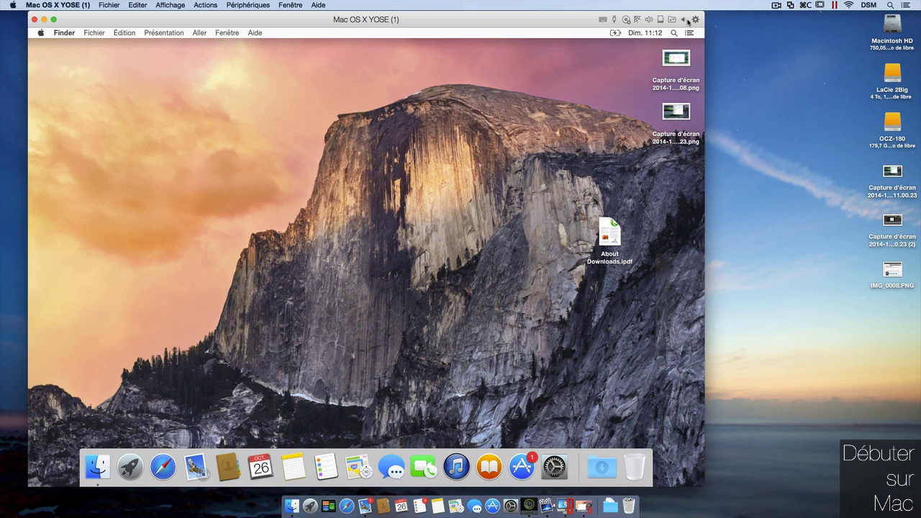
Examine the Mac OS X YOSE (1) sharing, video, and CPU and memory settings, and close the configuration
left_click(671, 20)
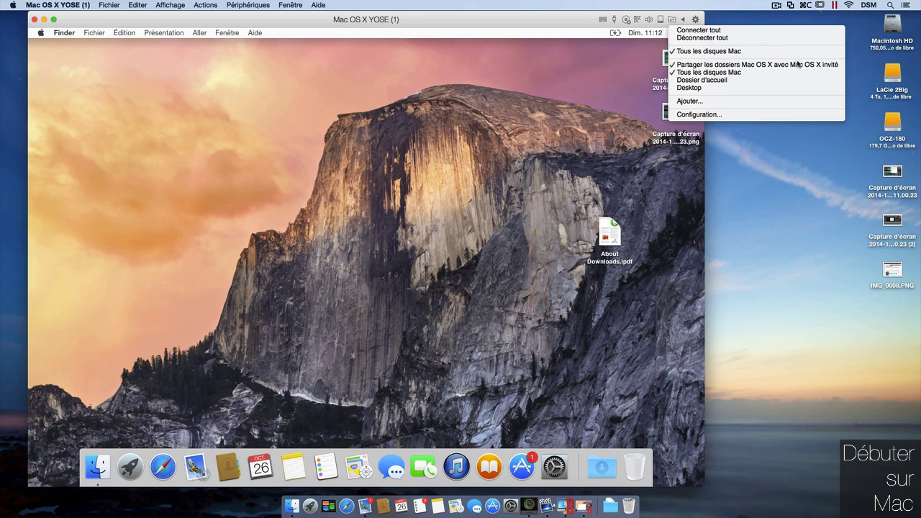
left_click(773, 116)
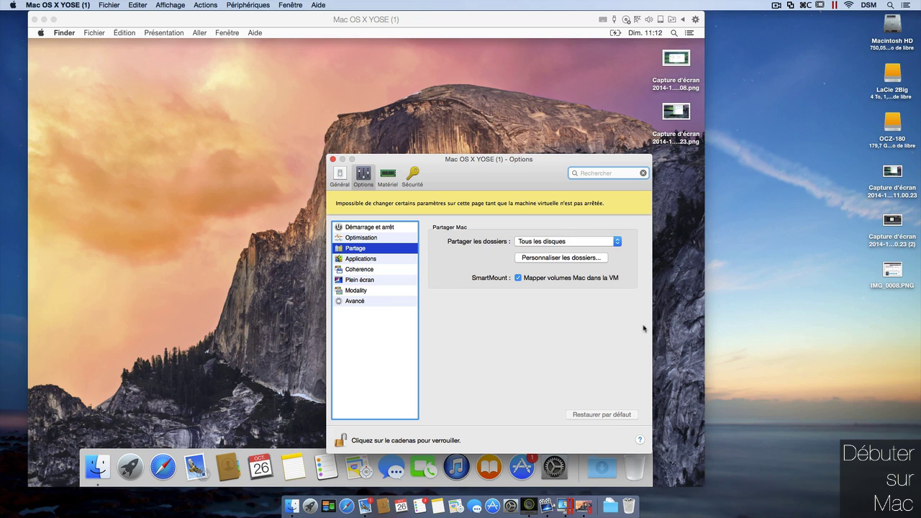
left_click(389, 176)
left_click(399, 249)
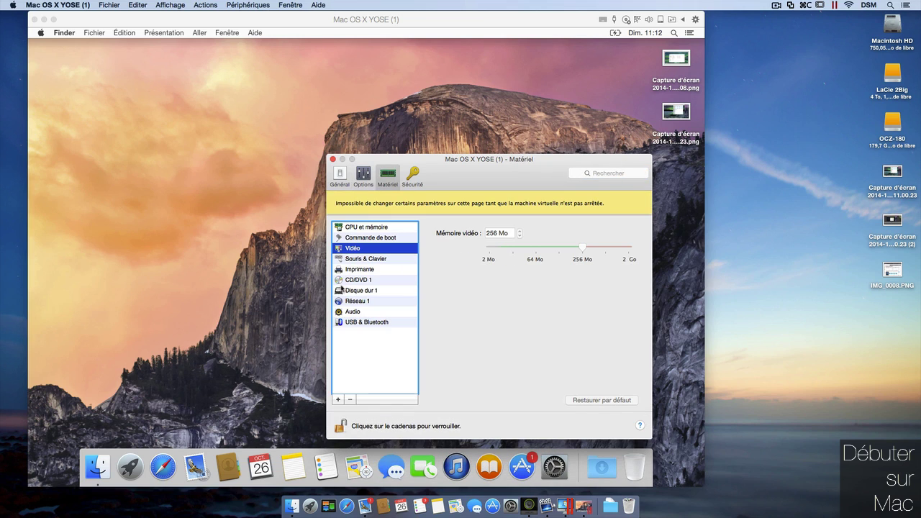
left_click(398, 229)
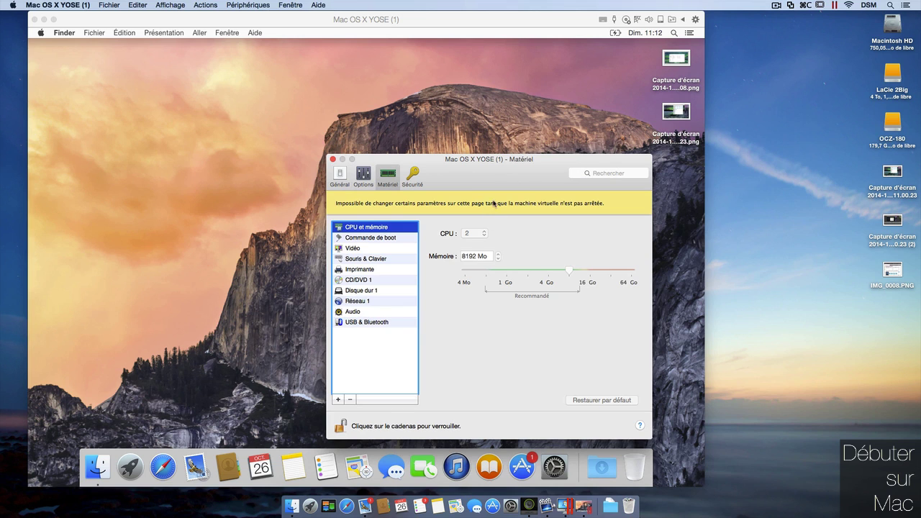
left_click(333, 159)
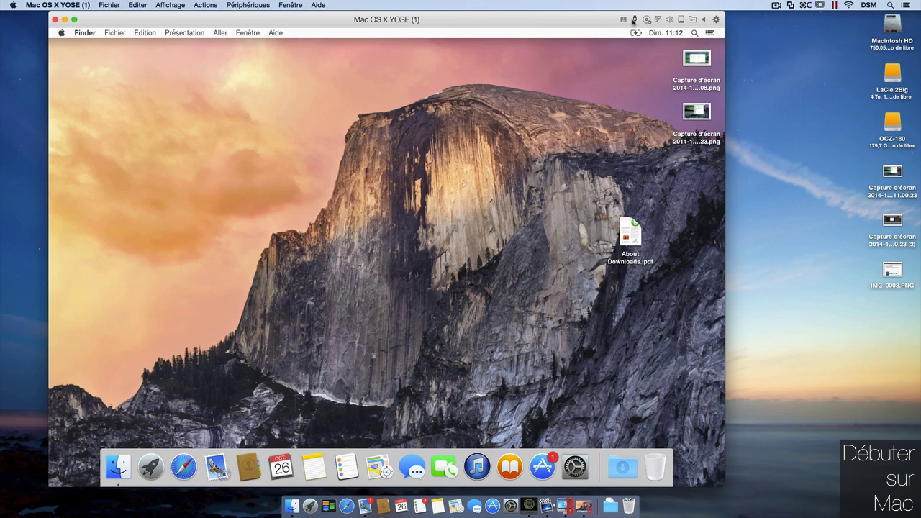
Check the virtual machine's USB device options and browse the free systems offered for a new virtual machine
left_click(633, 22)
left_click(603, 26)
key("ctrl+super+c")
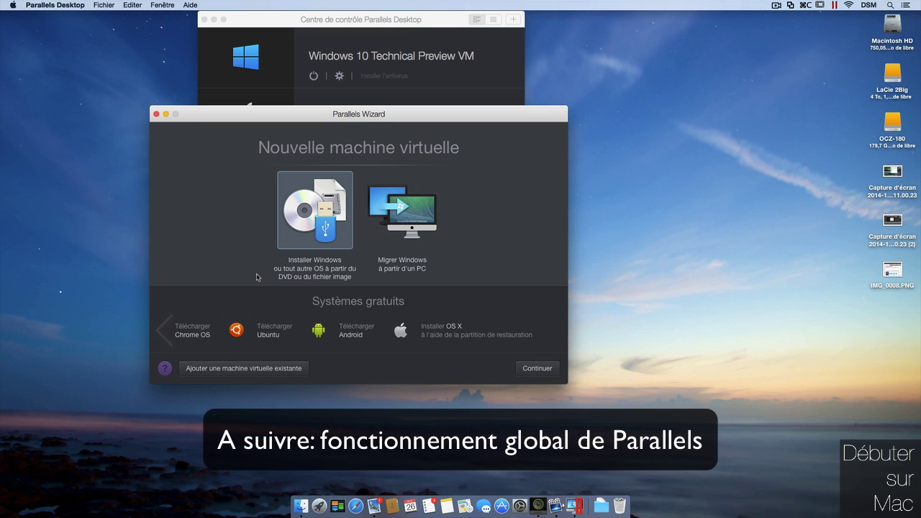
left_click(161, 325)
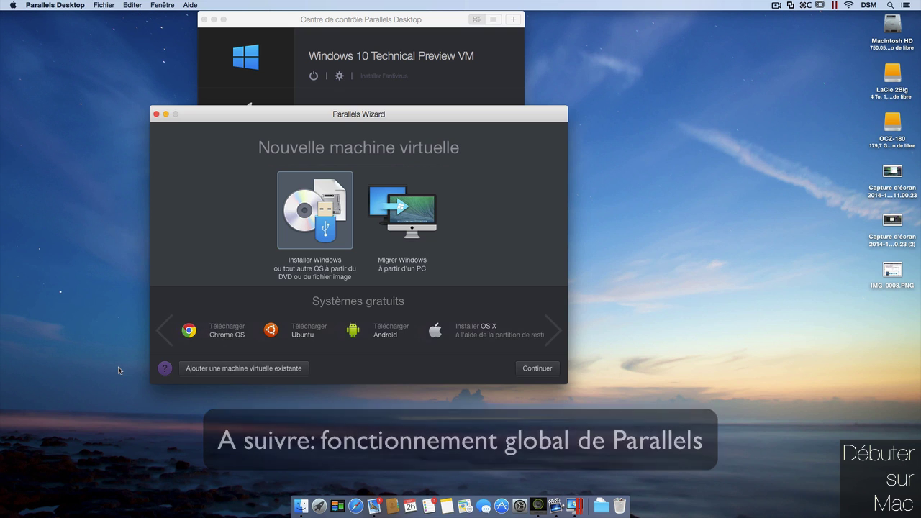